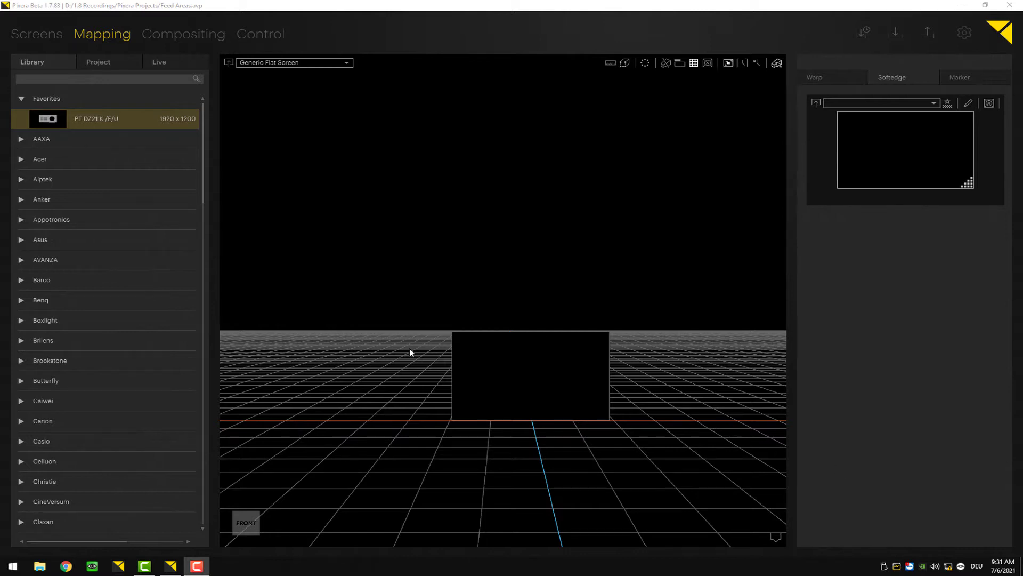
Step: Place the PT DZ21 K favourite projector in front of the Generic Flat Screen
right_drag(411, 351, 520, 336)
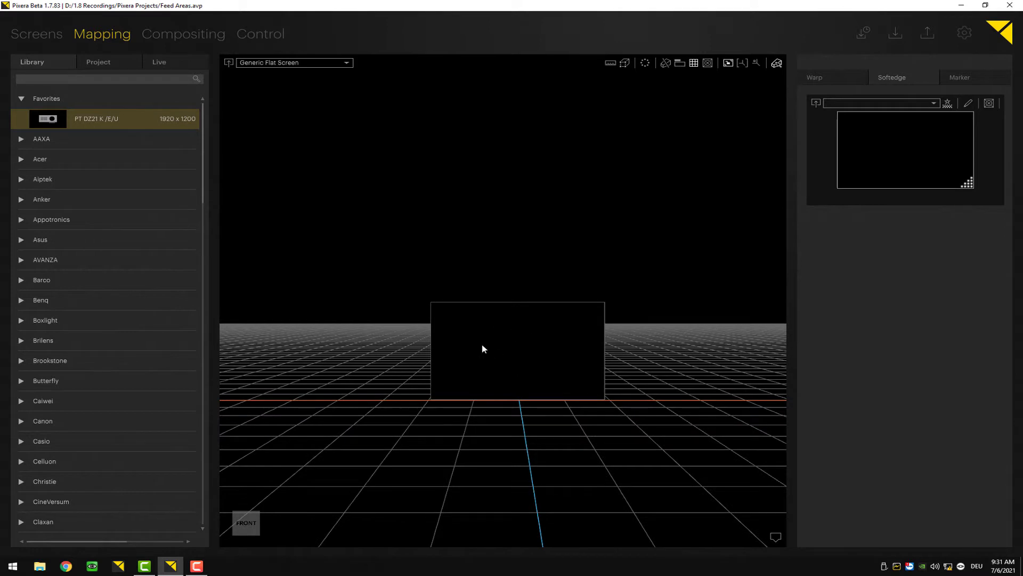
mouse_move(53, 114)
mouse_down()
mouse_move(45, 119)
mouse_move(277, 192)
mouse_move(494, 351)
mouse_move(521, 386)
mouse_up()
click(509, 385)
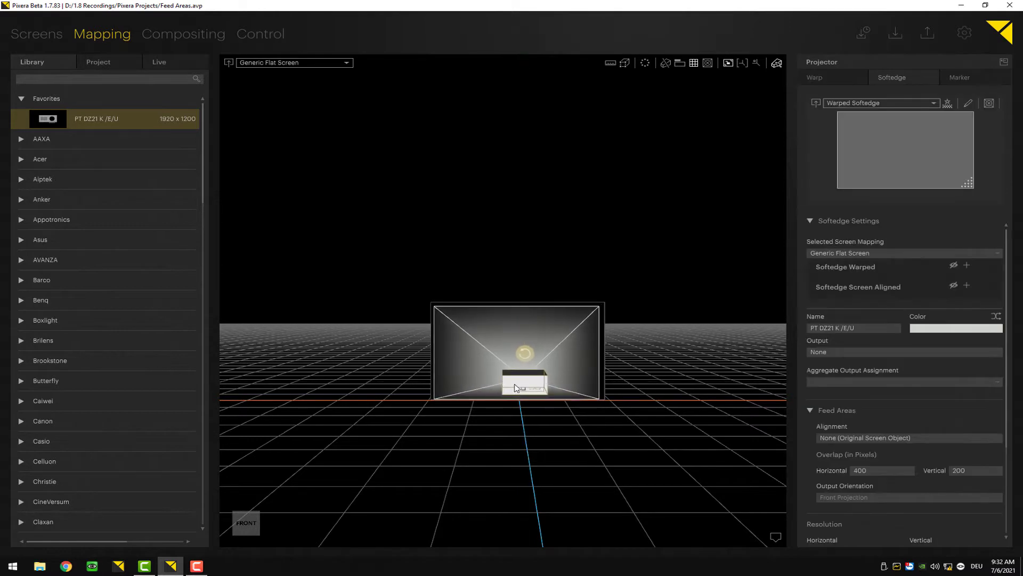
Step: Turn on the Feed Areas overlay and shift the projector to cover the screen's left part
click(707, 64)
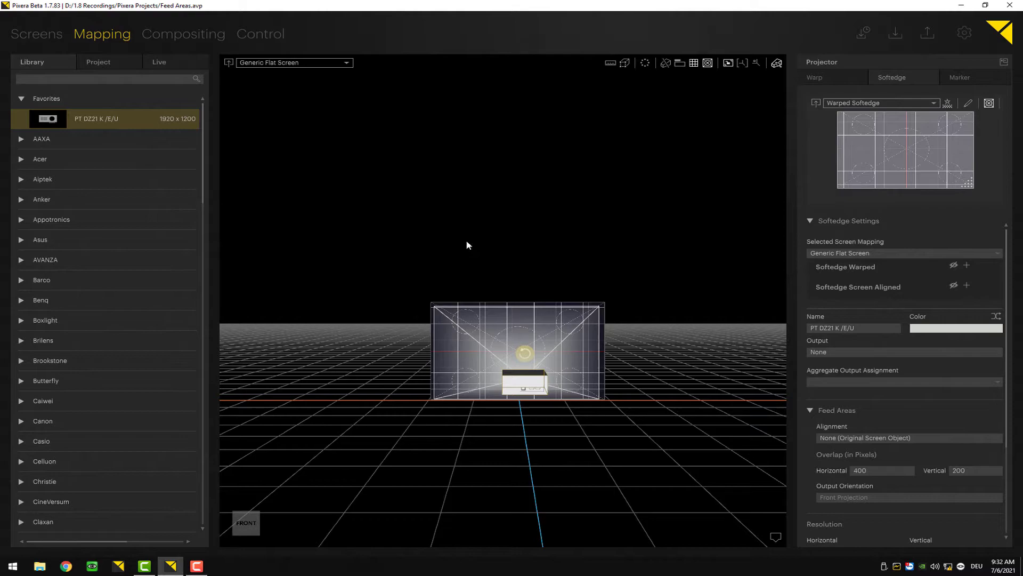
right_drag(468, 245, 496, 388)
drag(496, 388, 421, 432)
Step: Show the Warp settings and centre the PT DZ21 K projector before the flat screen
click(825, 83)
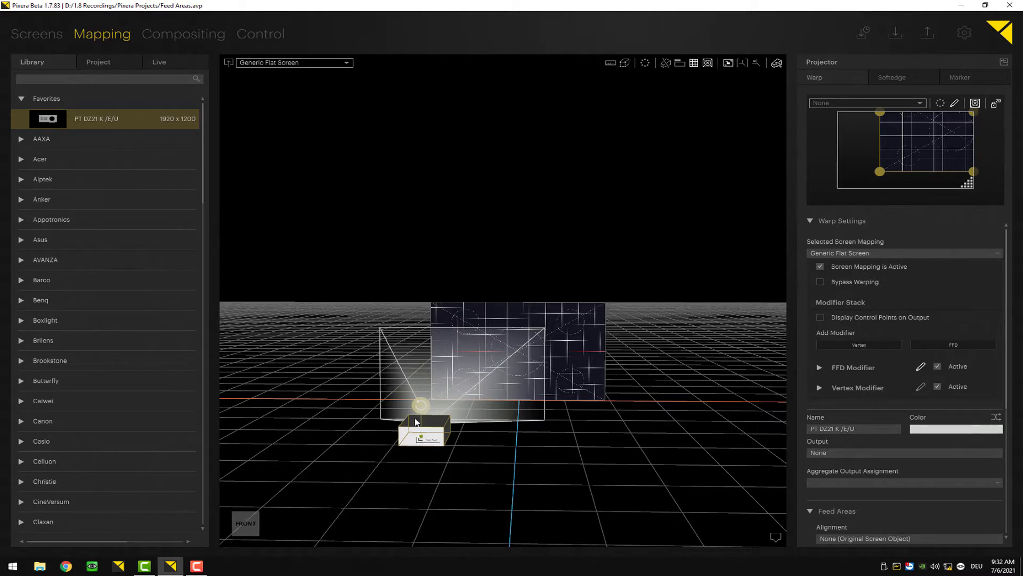
drag(410, 432, 486, 403)
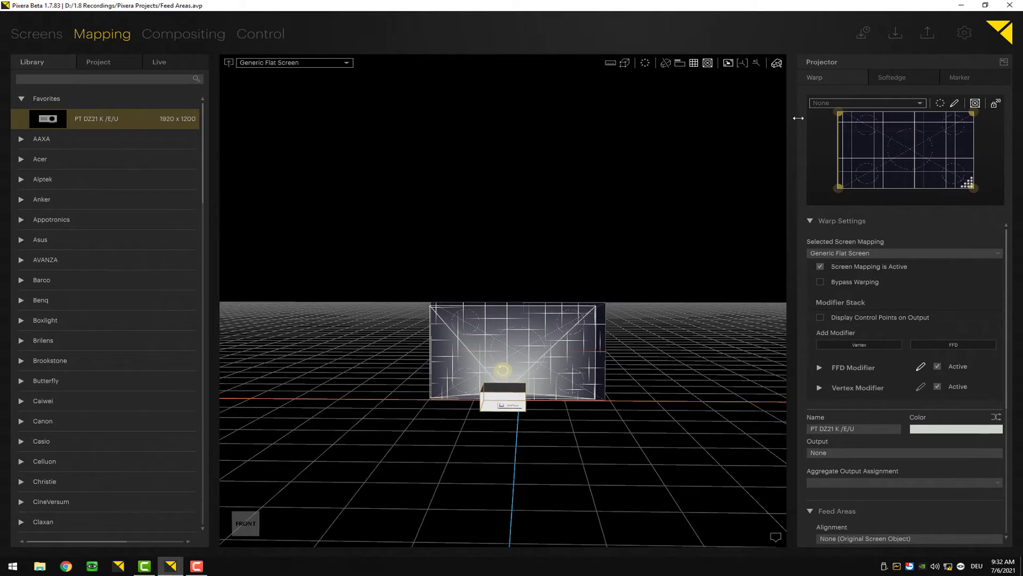
click(965, 33)
click(37, 120)
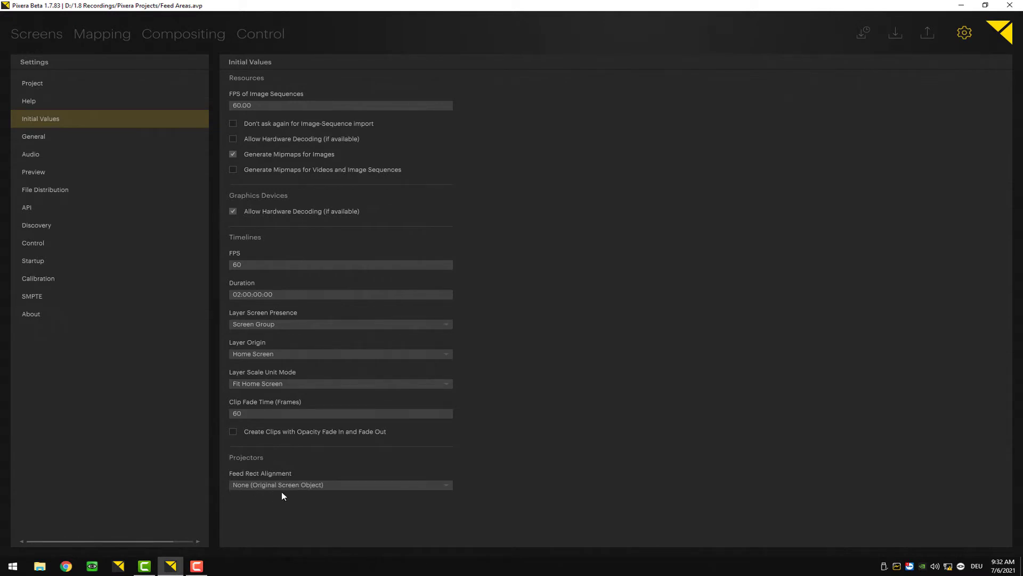
Step: Move the PT DZ21 K projector nearer the flat screen so its image fills only the centre
click(125, 40)
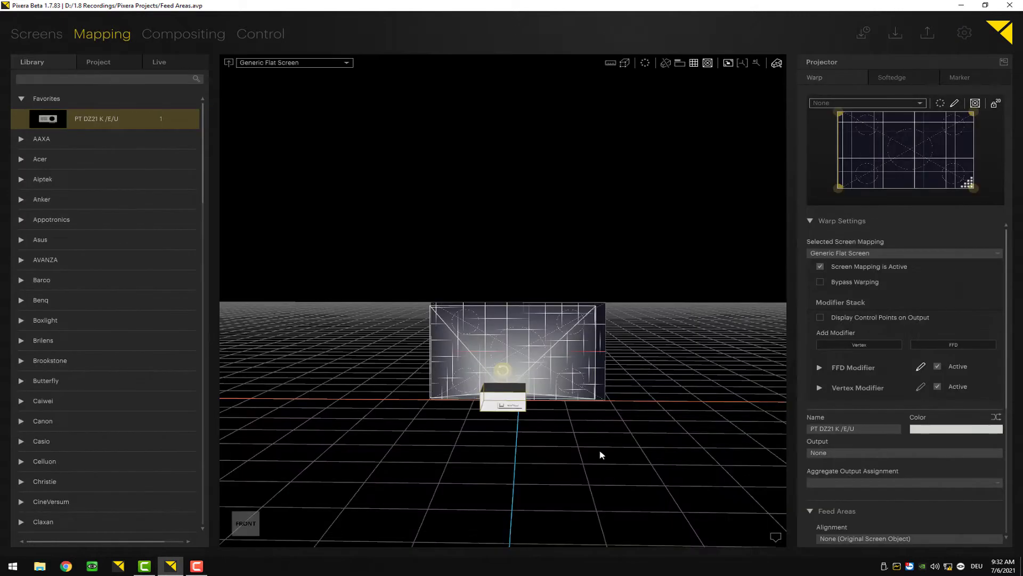
click(501, 411)
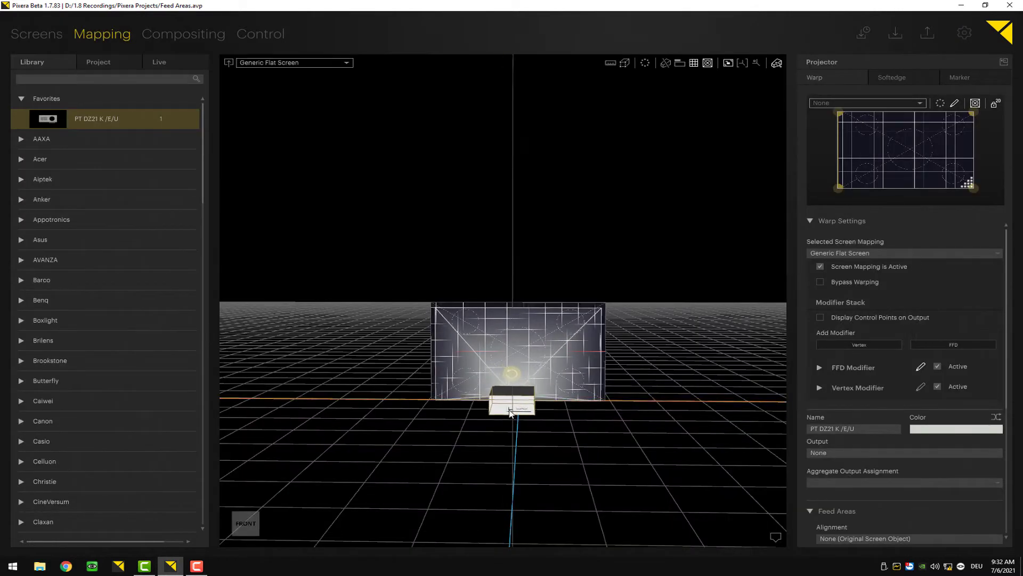
click(511, 412)
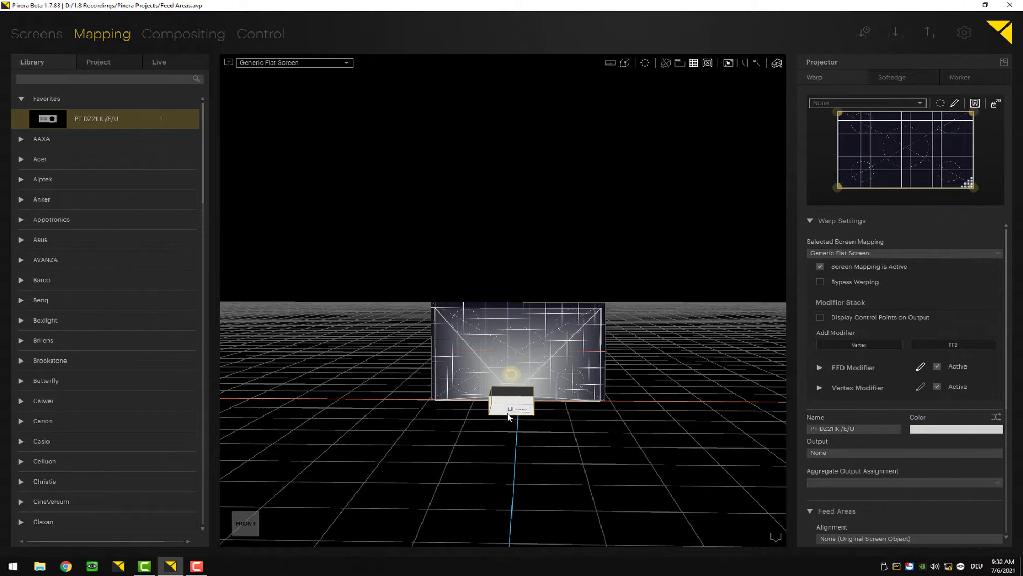
click(508, 410)
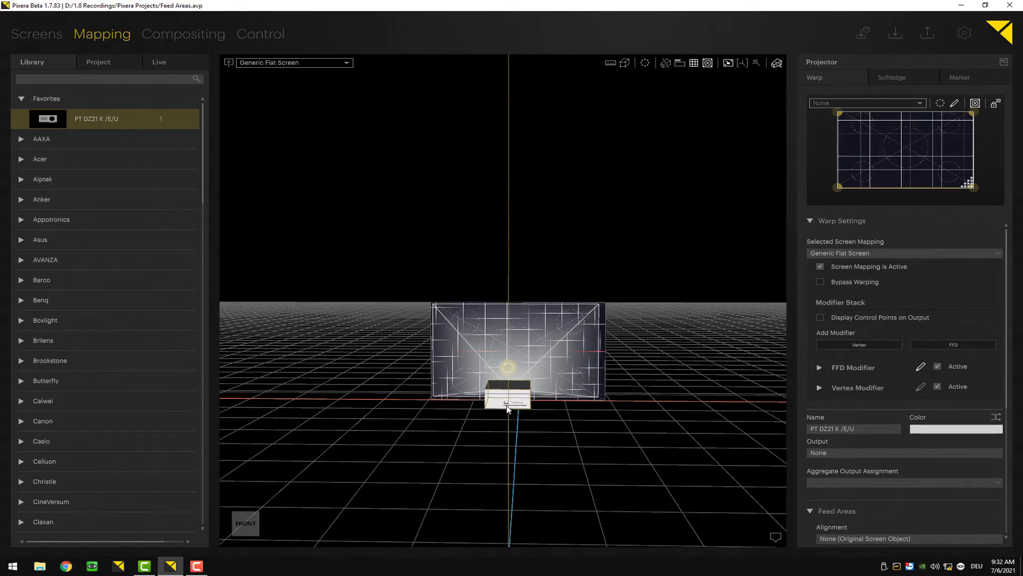
drag(508, 409, 512, 413)
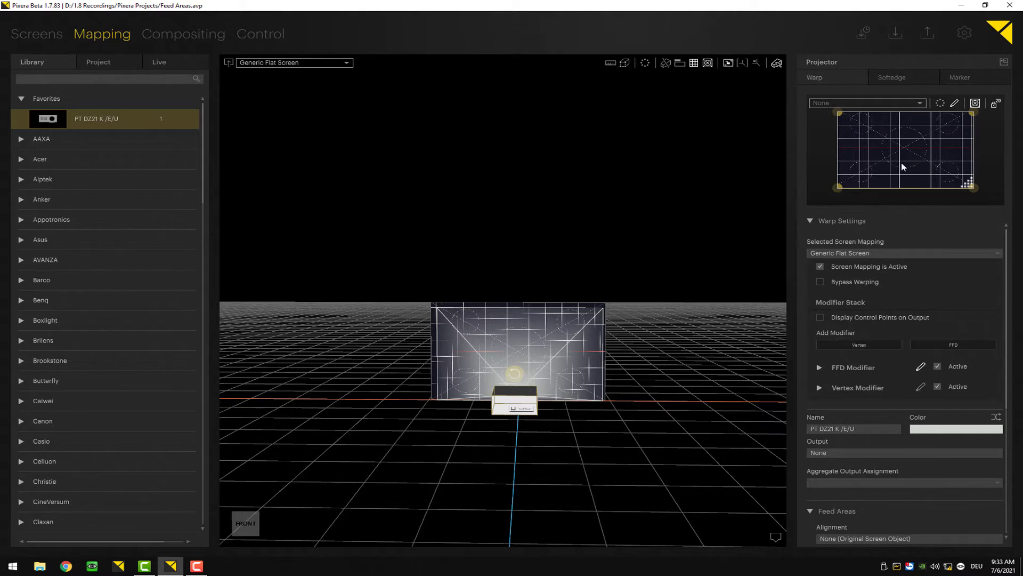
mouse_move(504, 411)
mouse_down()
mouse_move(443, 407)
mouse_move(522, 386)
mouse_move(554, 429)
mouse_move(456, 450)
mouse_move(450, 421)
mouse_move(490, 378)
mouse_move(548, 366)
mouse_move(543, 433)
mouse_move(500, 419)
mouse_move(508, 395)
mouse_up()
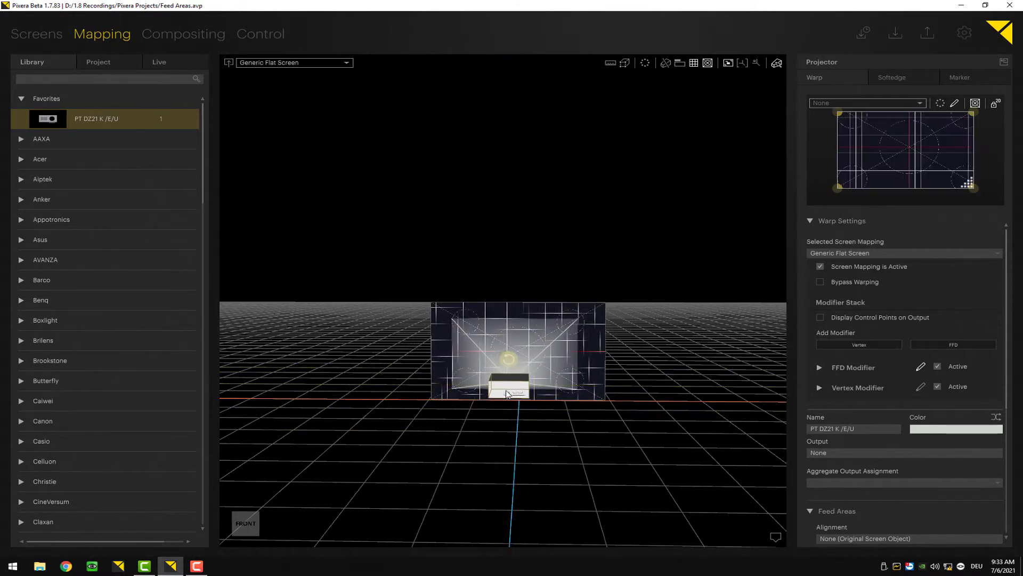
Step: Leave the Feed Areas alignment at None and go to the Compositing workspace
scroll(894, 443, down, 2)
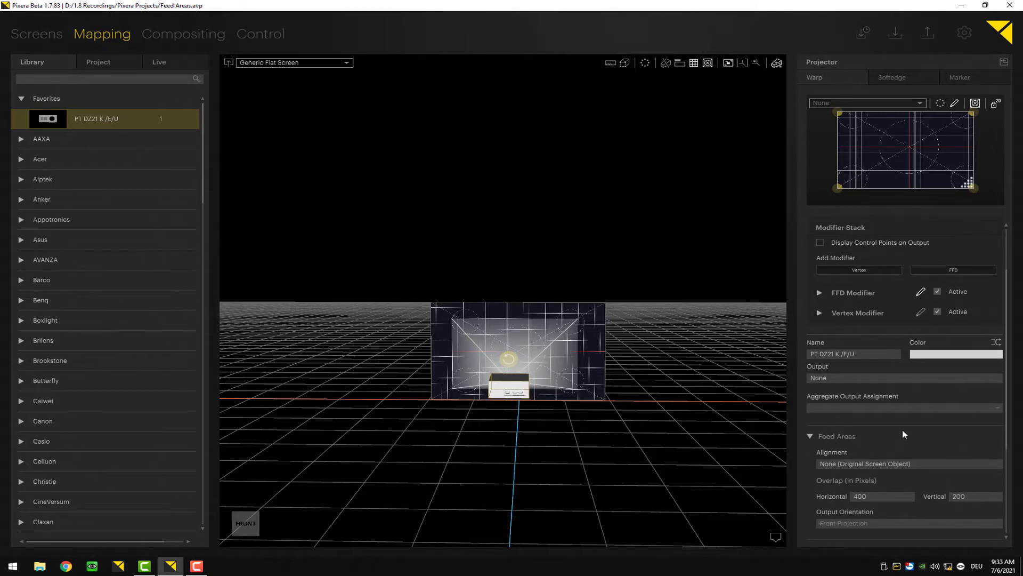
scroll(885, 440, down, 1)
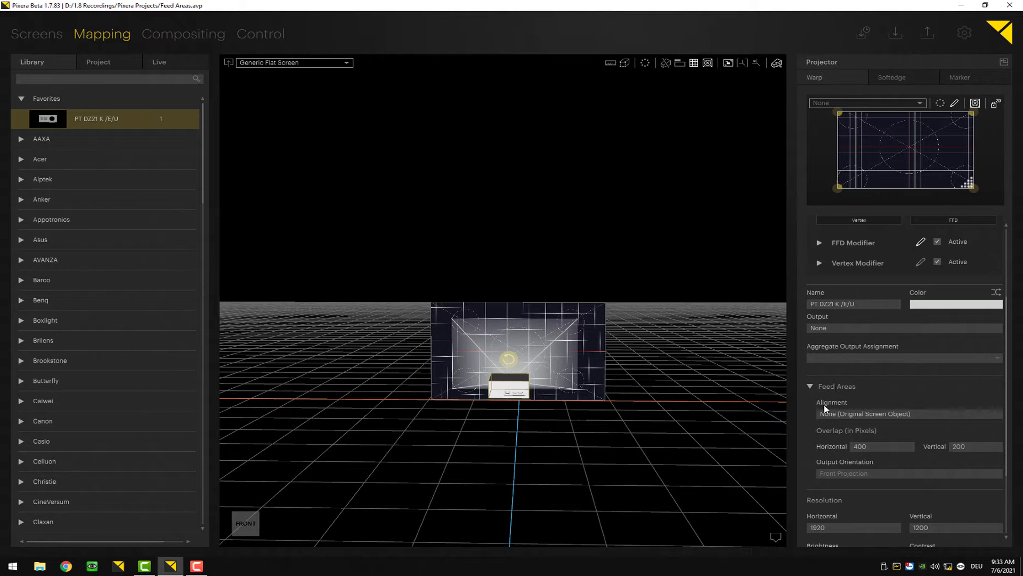
click(857, 415)
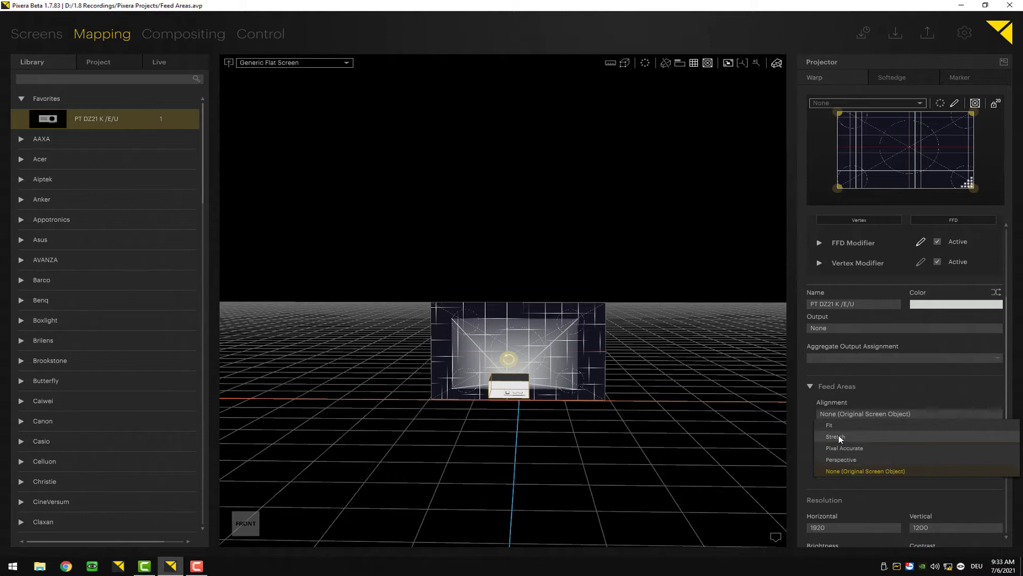
click(205, 35)
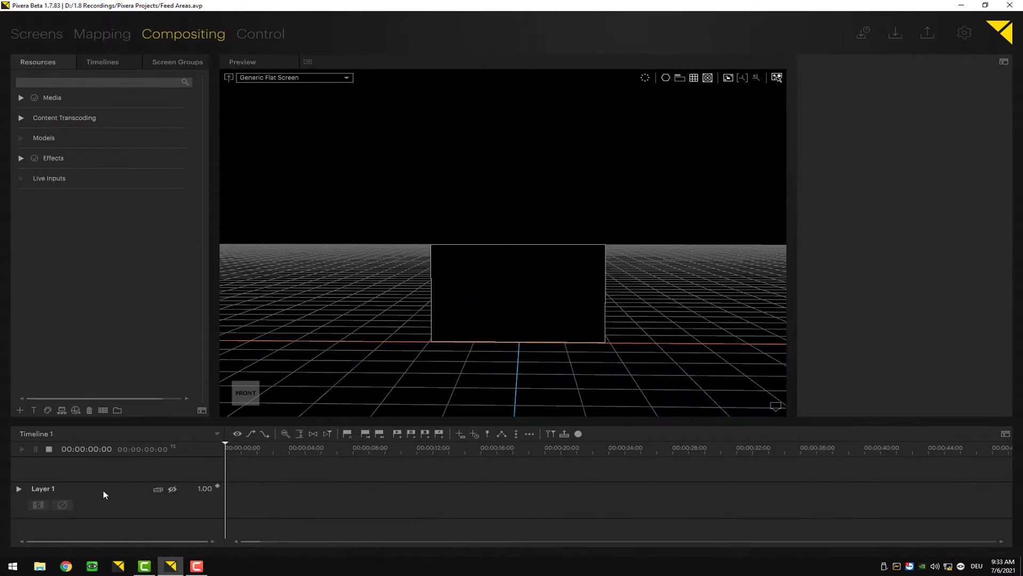
right_click(104, 495)
mouse_move(139, 474)
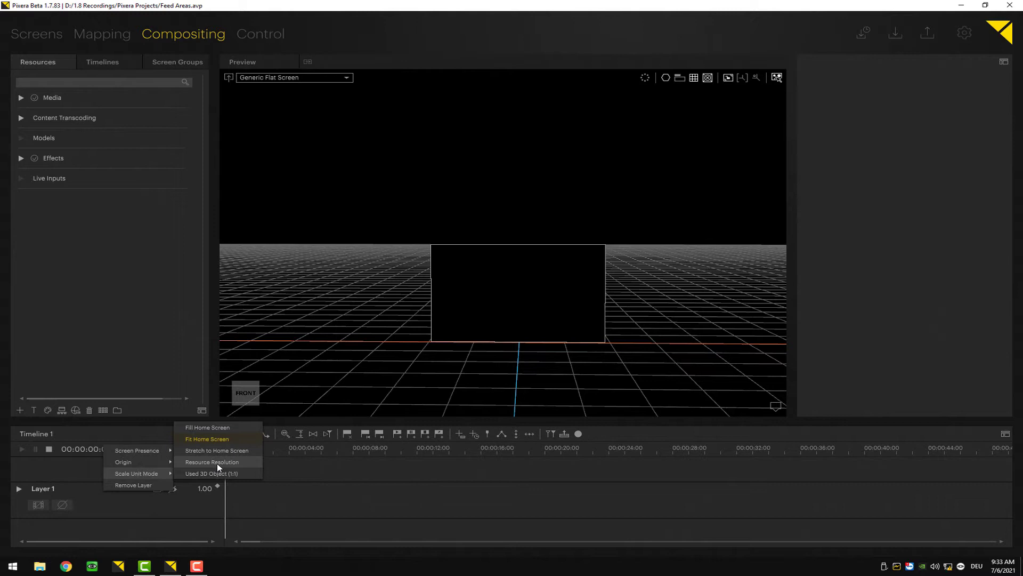
click(121, 39)
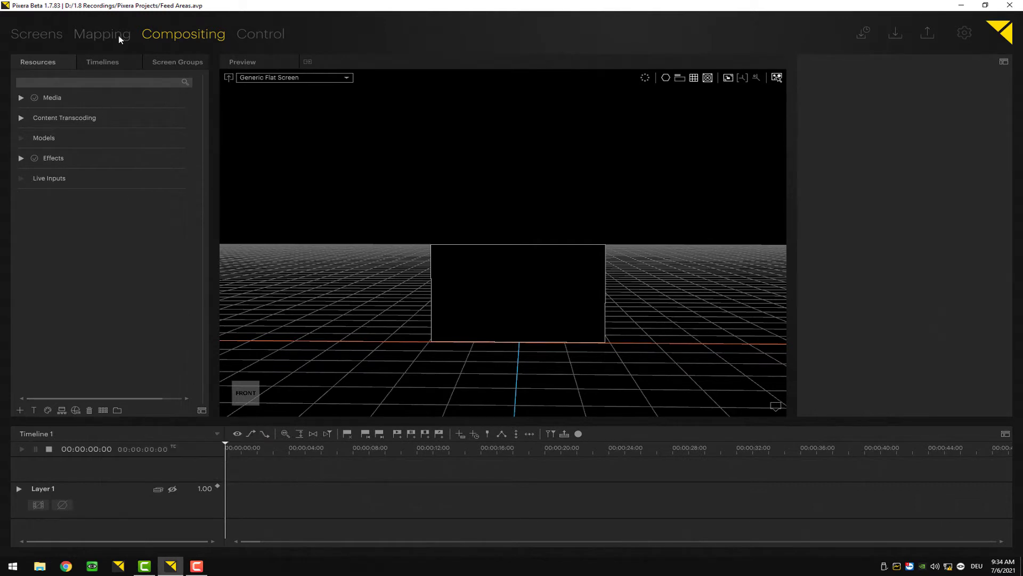
Step: In Mapping, cancel the Choose Output dialog and set Feed Areas alignment to Fit
click(120, 39)
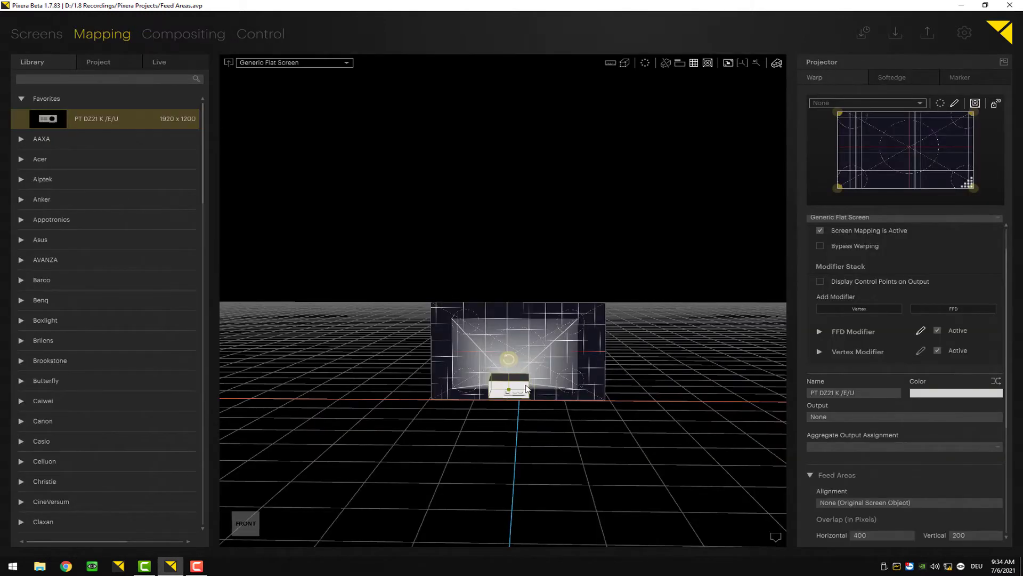
click(894, 419)
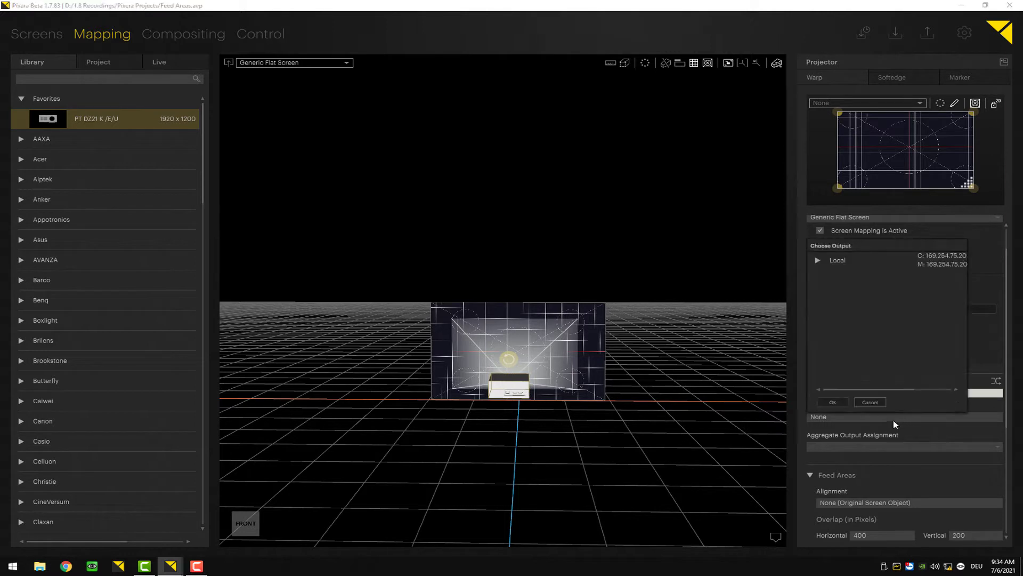
click(870, 402)
click(872, 501)
click(847, 444)
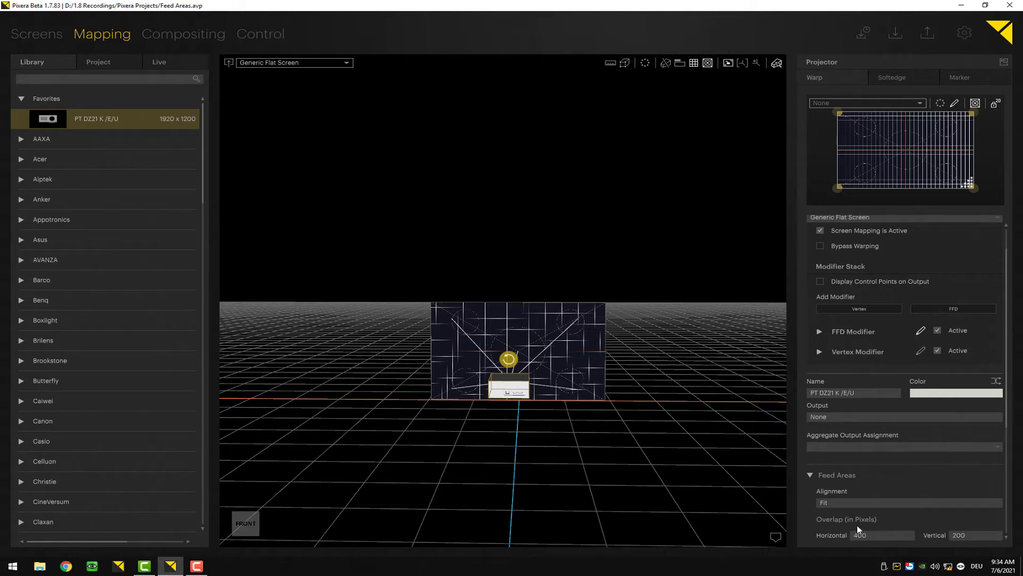
click(851, 504)
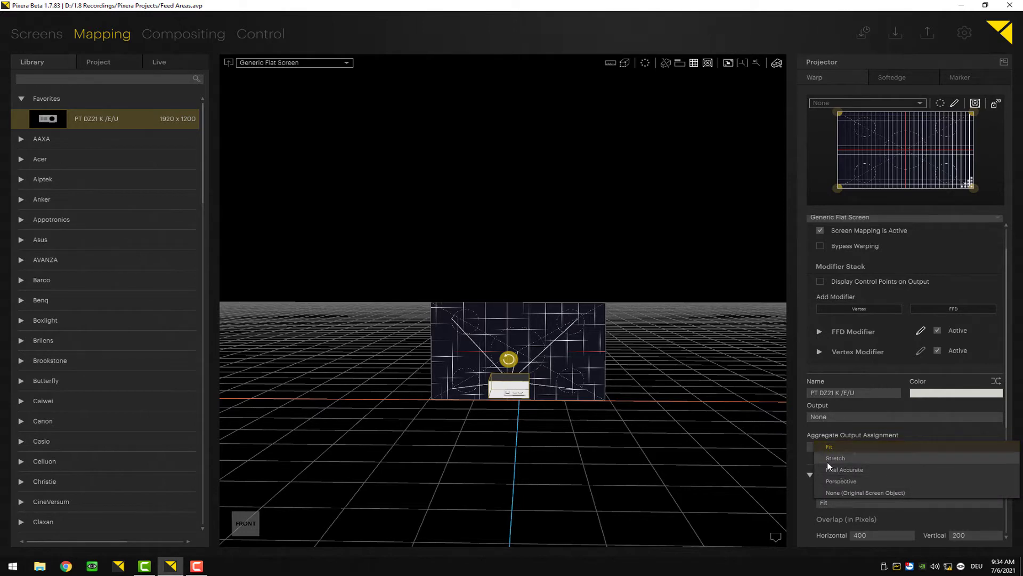
click(491, 395)
right_drag(490, 394, 412, 478)
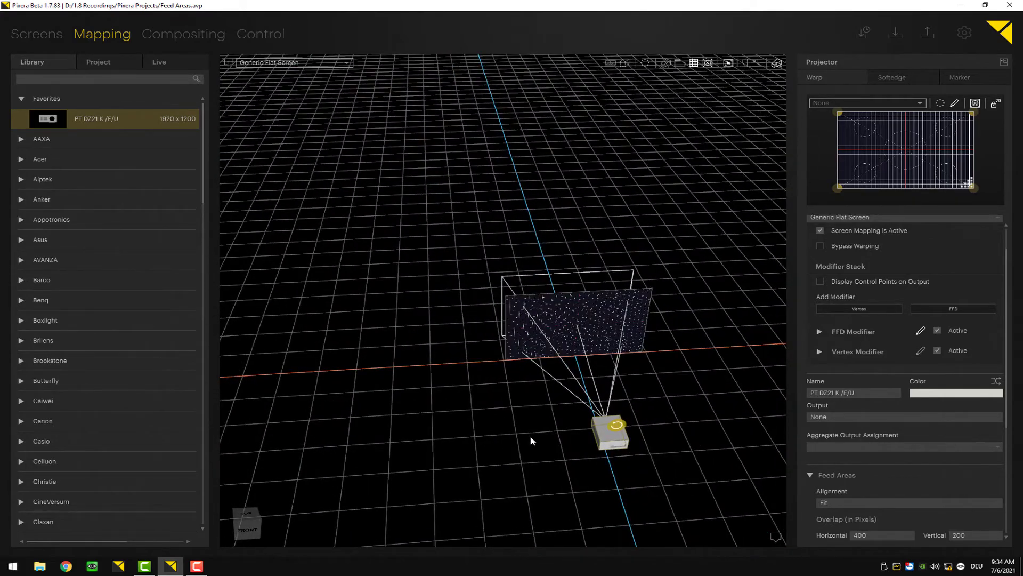
right_drag(533, 441, 334, 417)
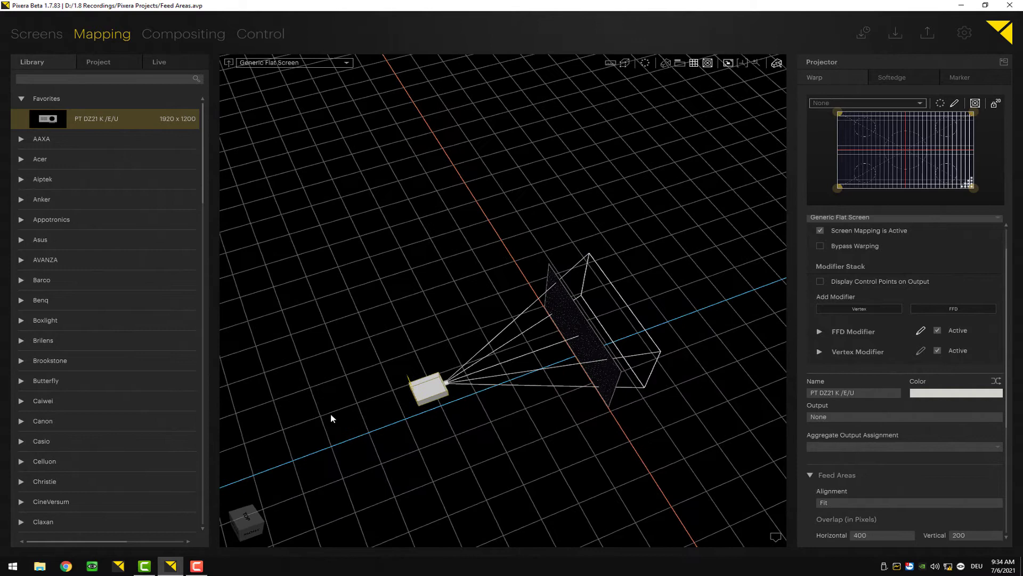
scroll(908, 474, down, 2)
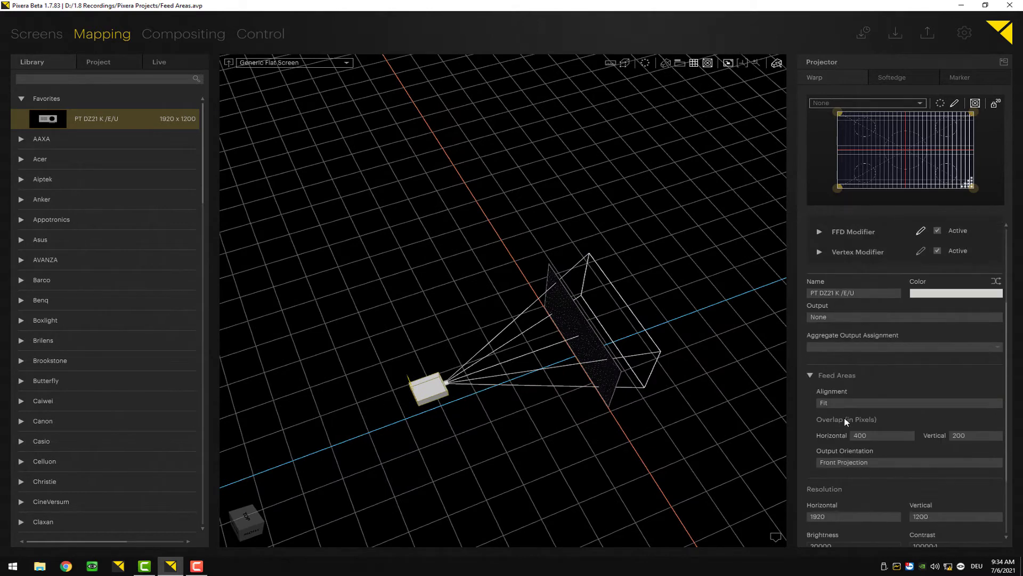
click(848, 403)
click(843, 459)
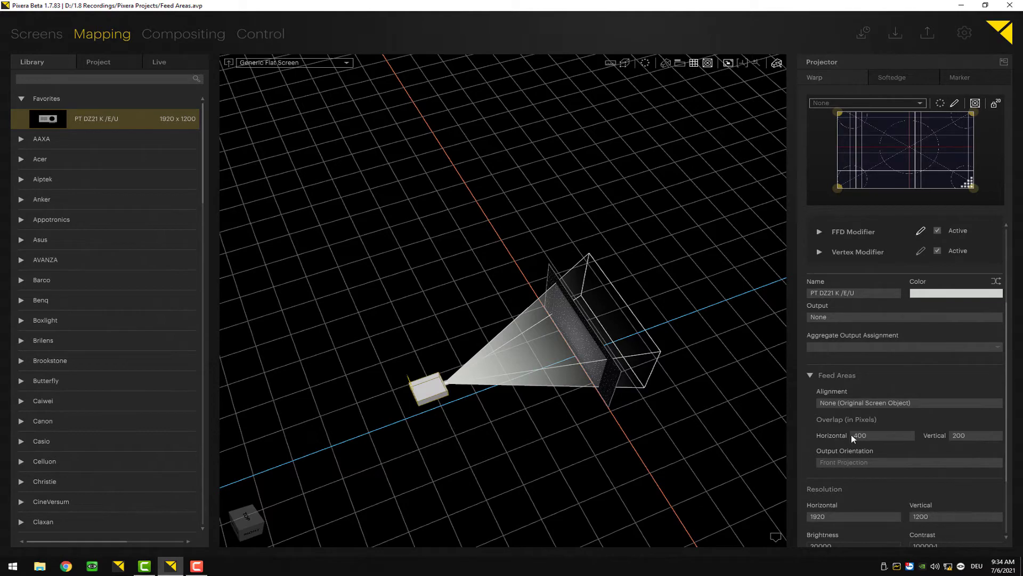
click(848, 404)
click(846, 421)
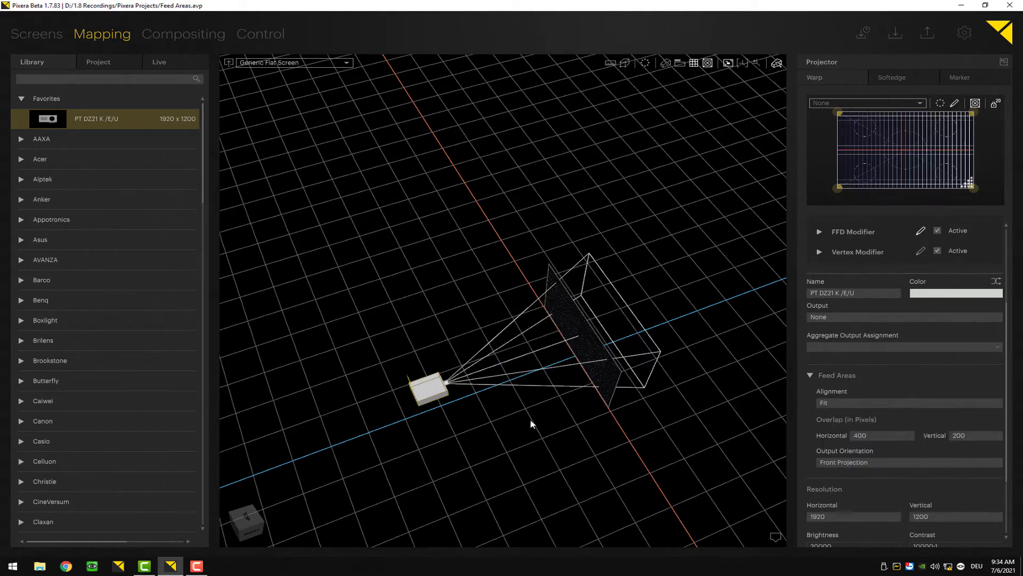
right_drag(531, 424, 476, 394)
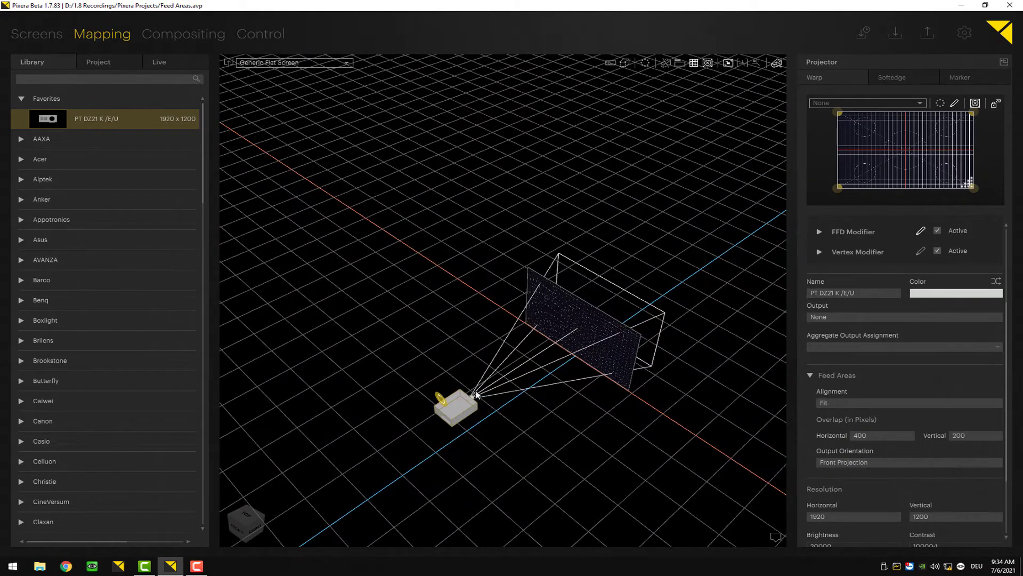
right_drag(520, 361, 553, 362)
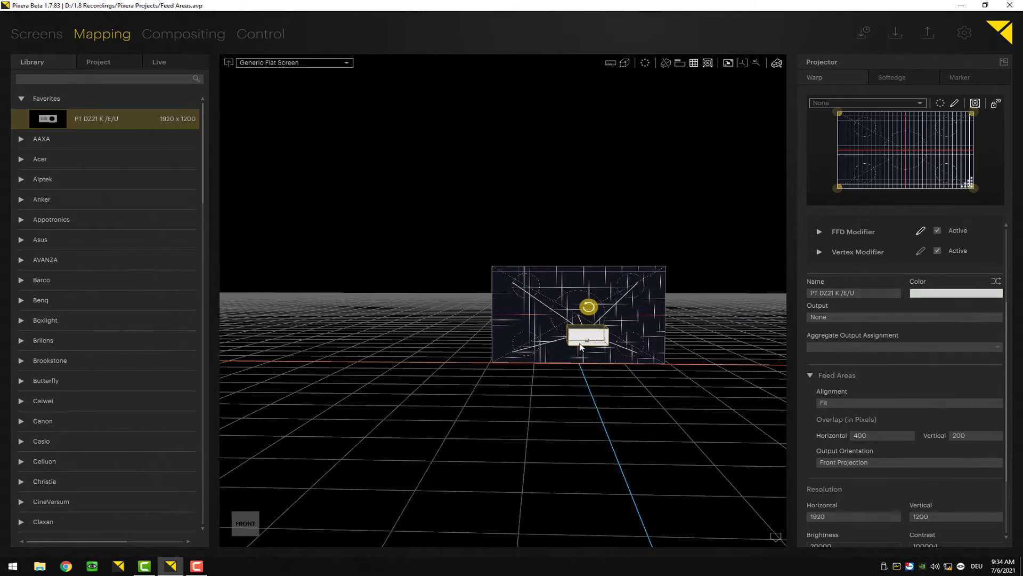
Step: Move the projector down and right below the screen and tilt its beam upward
drag(581, 347, 681, 388)
right_drag(600, 343, 665, 431)
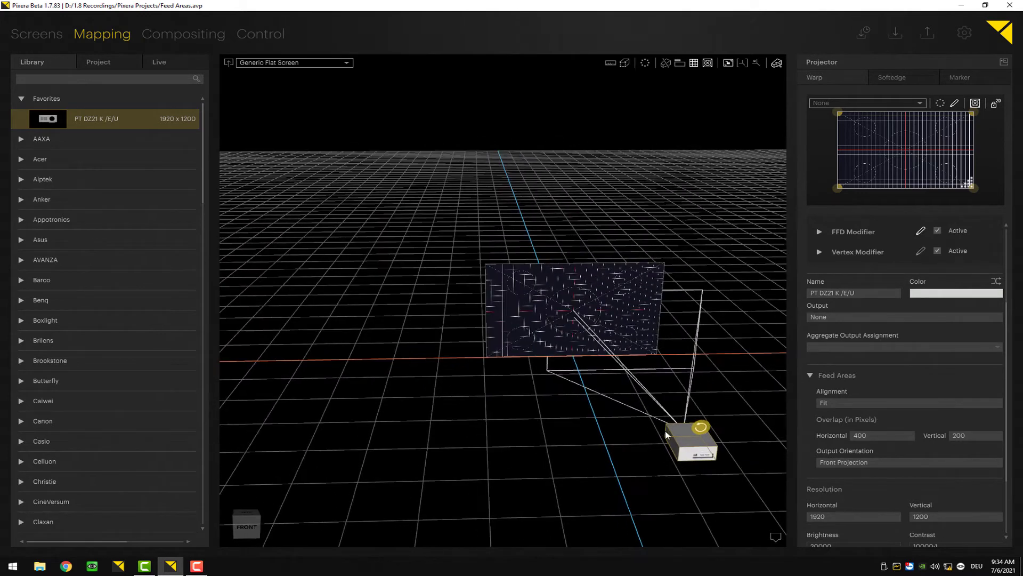
drag(689, 454, 672, 373)
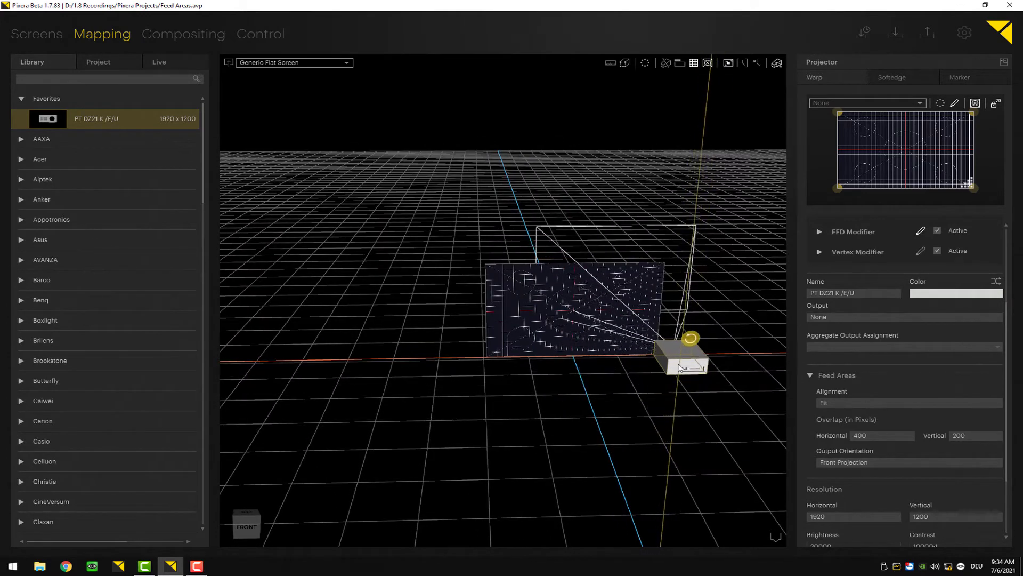
right_drag(673, 373, 656, 304)
right_drag(680, 368, 573, 350)
drag(573, 351, 723, 431)
Step: Reposition the projector so it aims at the screen, checking front and perspective views
right_drag(722, 432, 573, 407)
drag(573, 407, 710, 399)
right_drag(693, 392, 593, 483)
drag(592, 483, 574, 468)
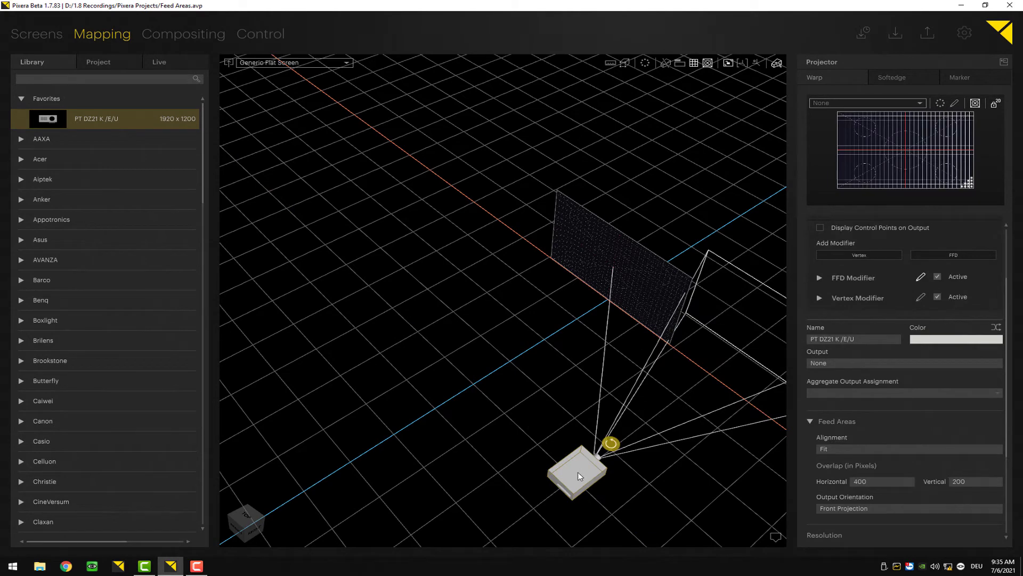
drag(578, 472, 484, 349)
key(1)
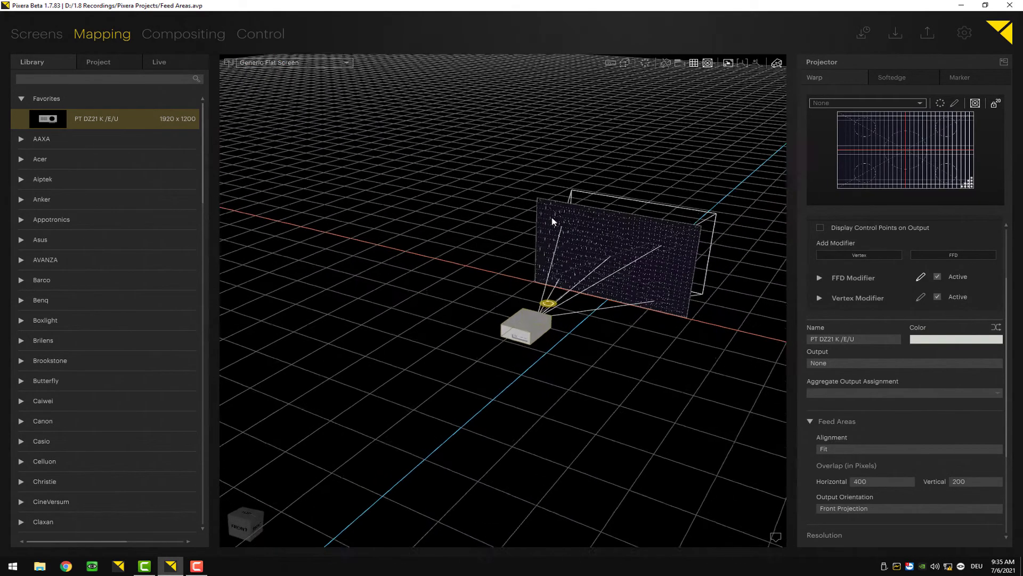
key(0)
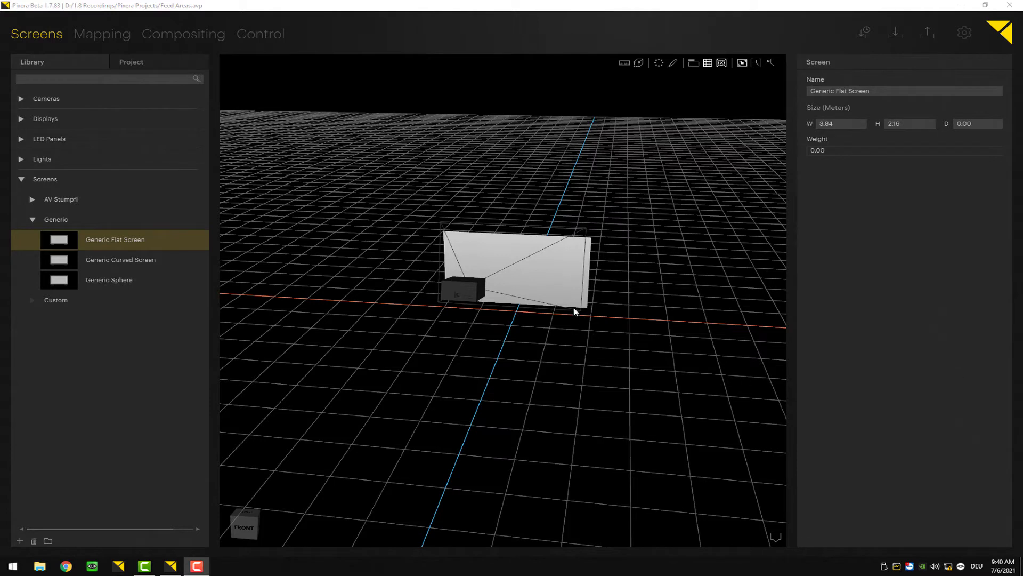
Step: Select the Generic Flat Screen to see its 1920 × 1080 canvas resolution
click(554, 283)
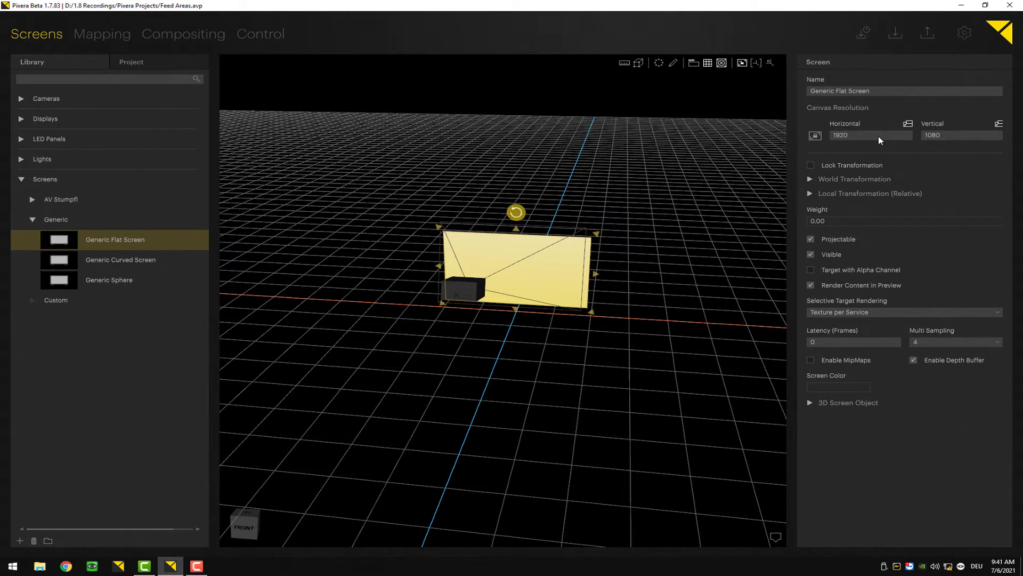
Step: In Mapping, select the PT-RQ35K/U projector in the viewport to show its Warp panel
click(102, 33)
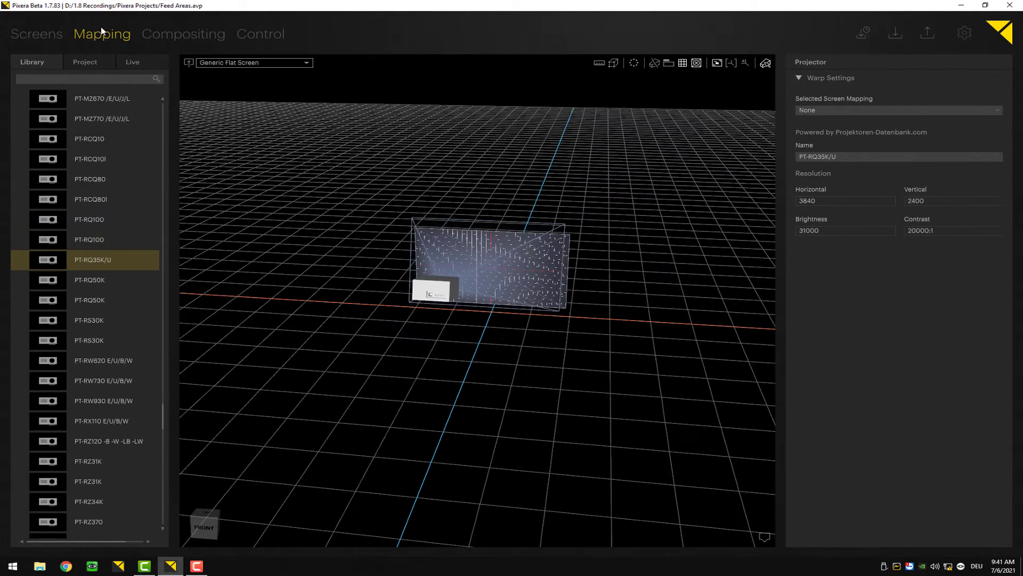
right_drag(592, 416, 348, 390)
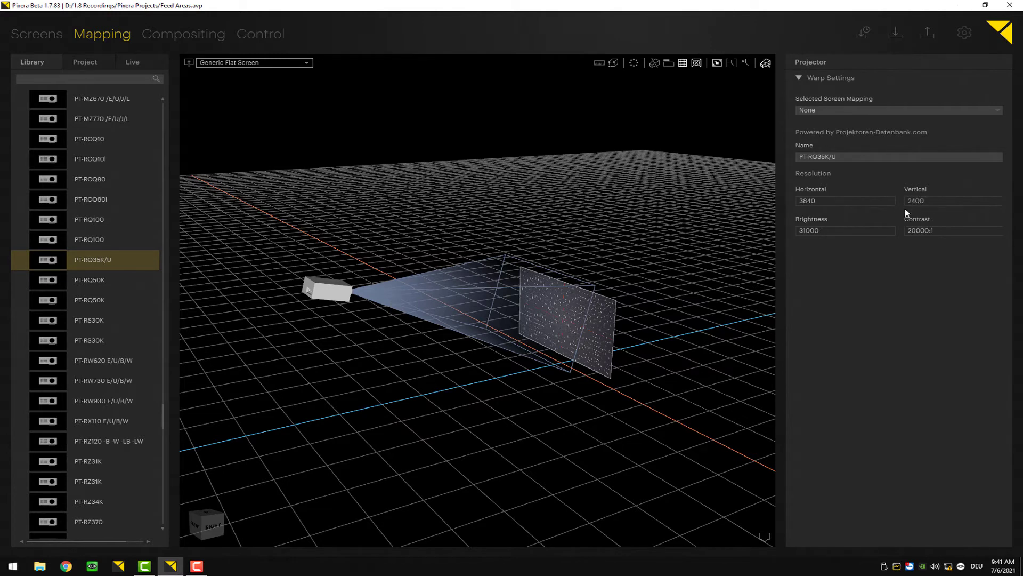
click(330, 303)
right_drag(343, 338, 521, 304)
Step: Widen the Projector settings panel and enlarge the warp preview
scroll(925, 382, down, 1)
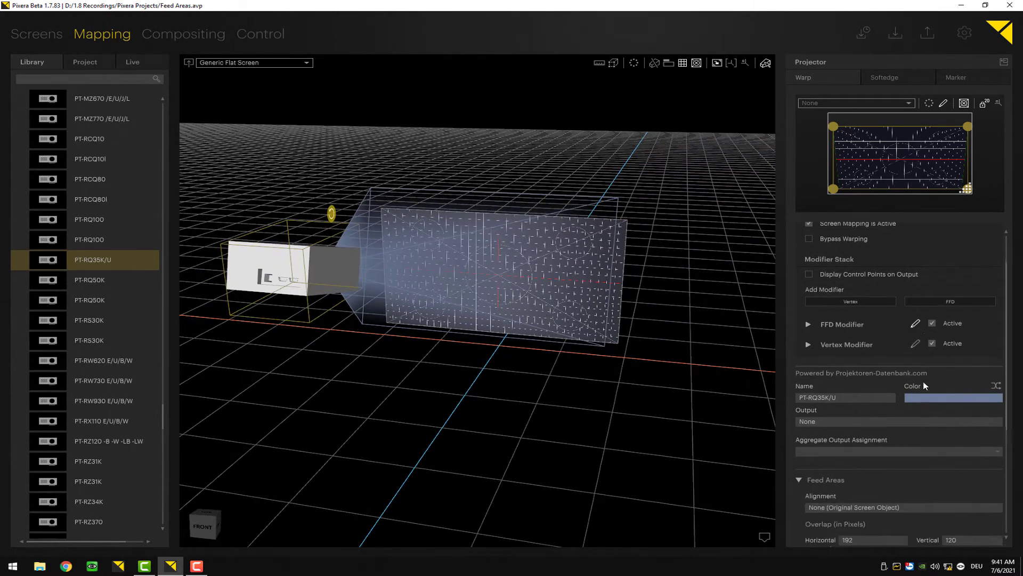
scroll(924, 385, down, 2)
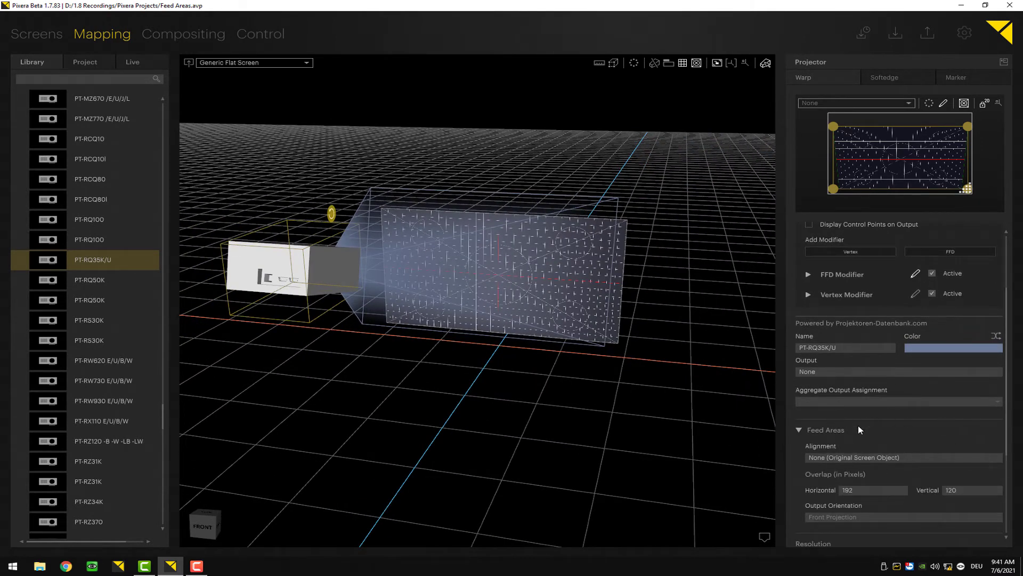
scroll(858, 425, down, 2)
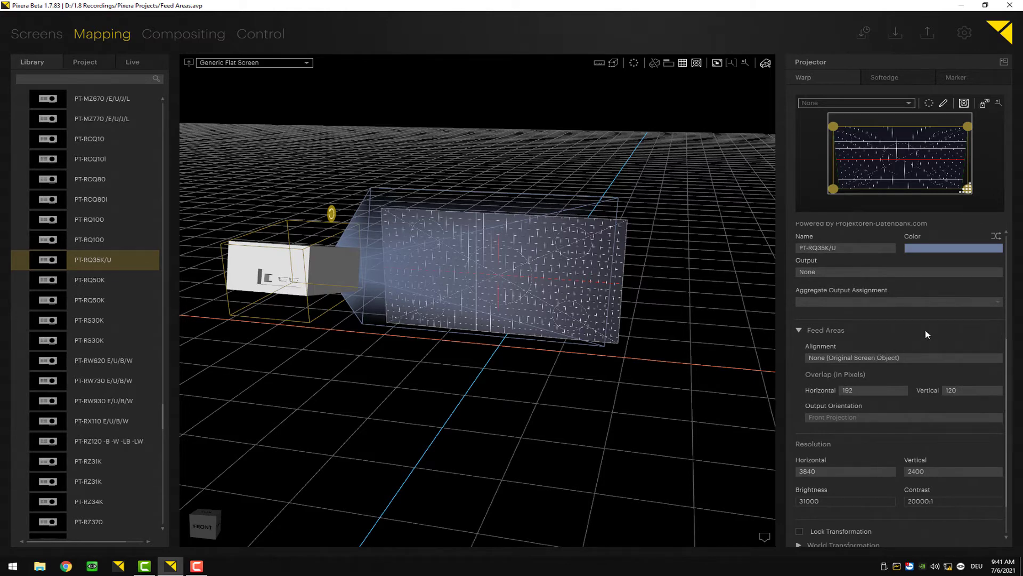
drag(780, 315, 646, 320)
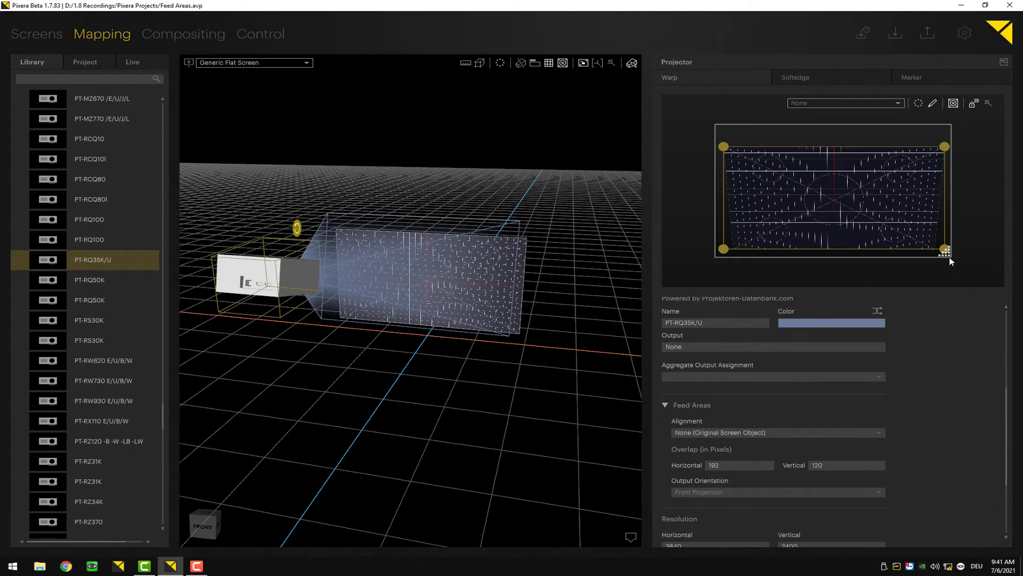
drag(948, 257, 1018, 312)
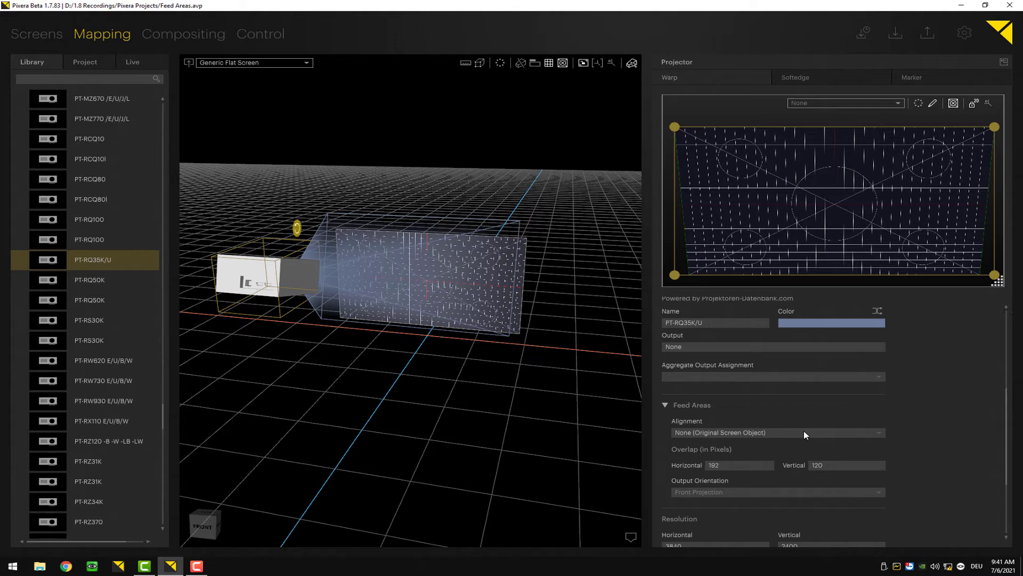
Step: Set the PT-RQ35K/U projector's Feed Areas alignment to Fit
scroll(821, 446, down, 1)
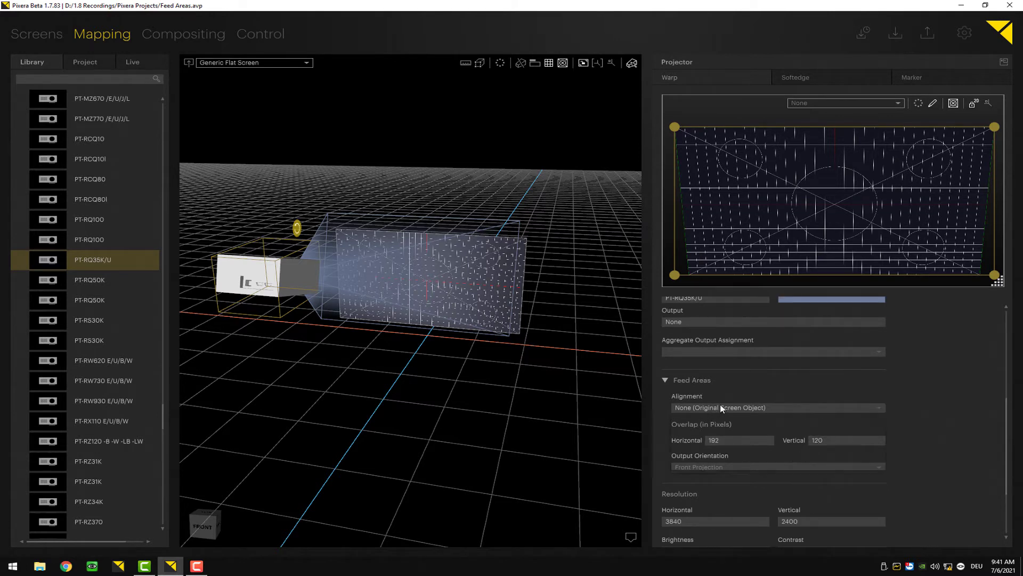
click(720, 407)
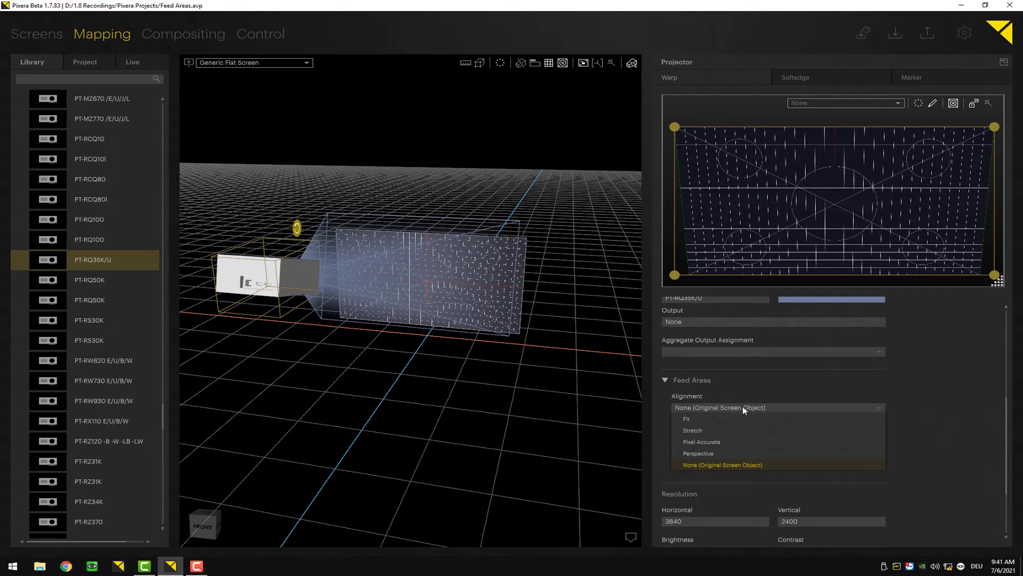
click(739, 418)
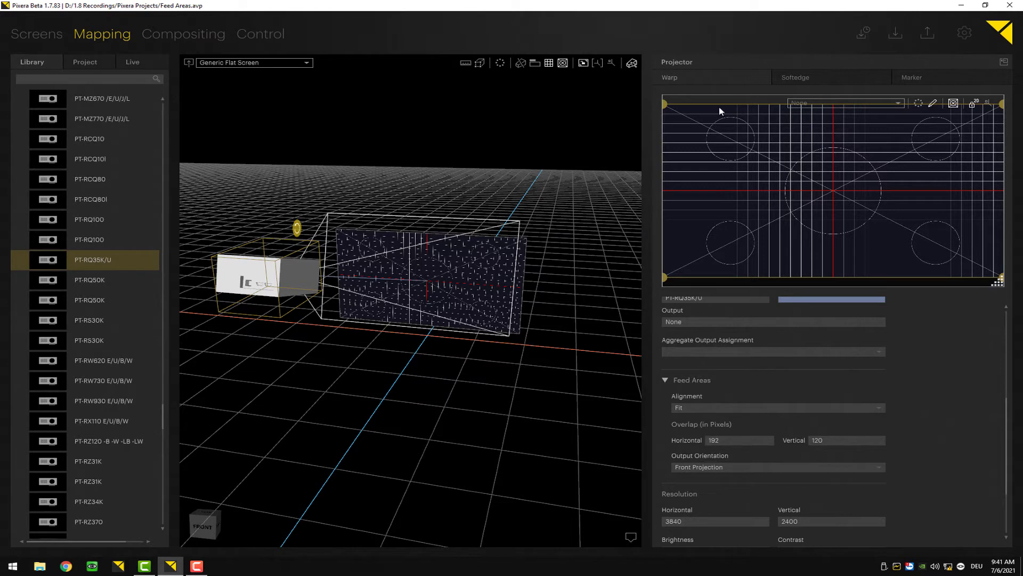
Step: Change the PT-RQ35K/U Feed Areas alignment from Fit to Stretch
click(731, 408)
click(729, 430)
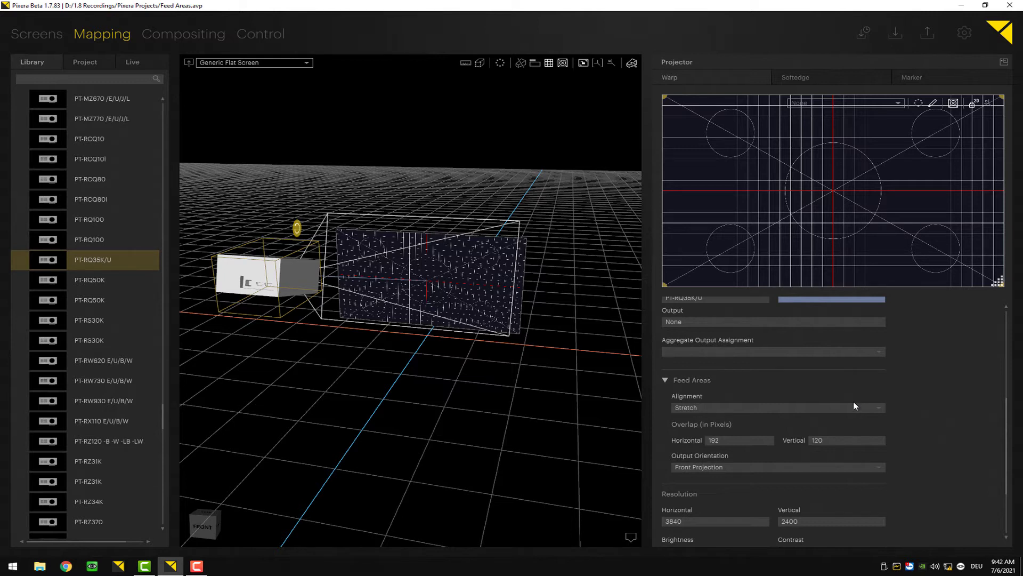
click(829, 408)
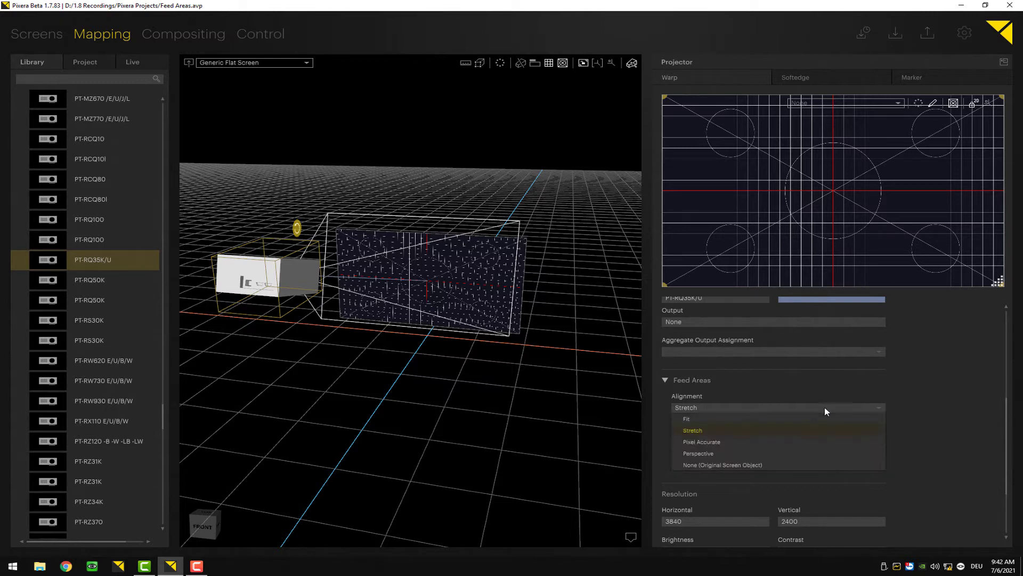
Step: Switch the PT-RQ35K/U Feed Areas alignment from Stretch to Pixel Accurate and inspect the projection from above and the side
click(760, 442)
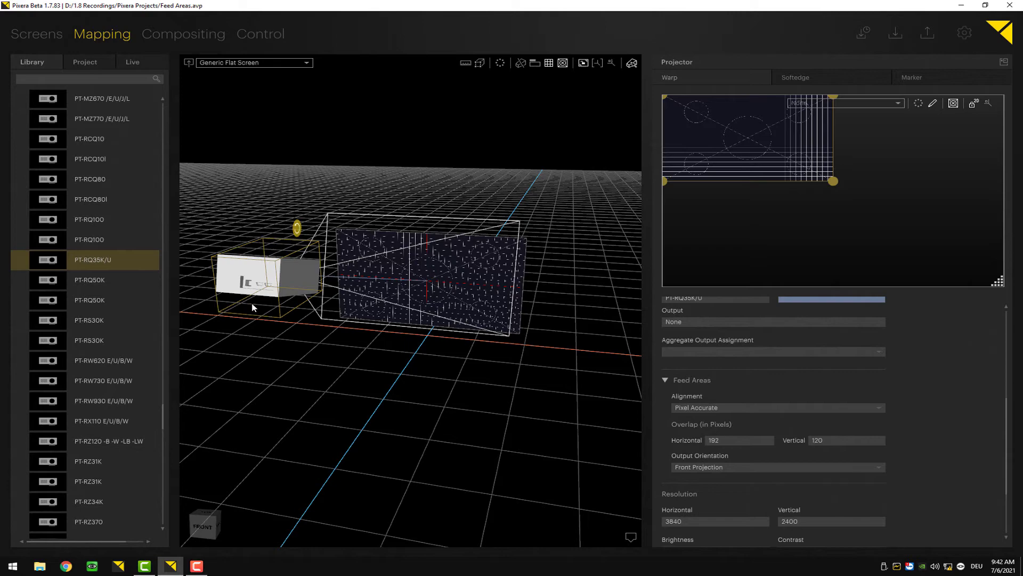
right_drag(359, 297, 259, 397)
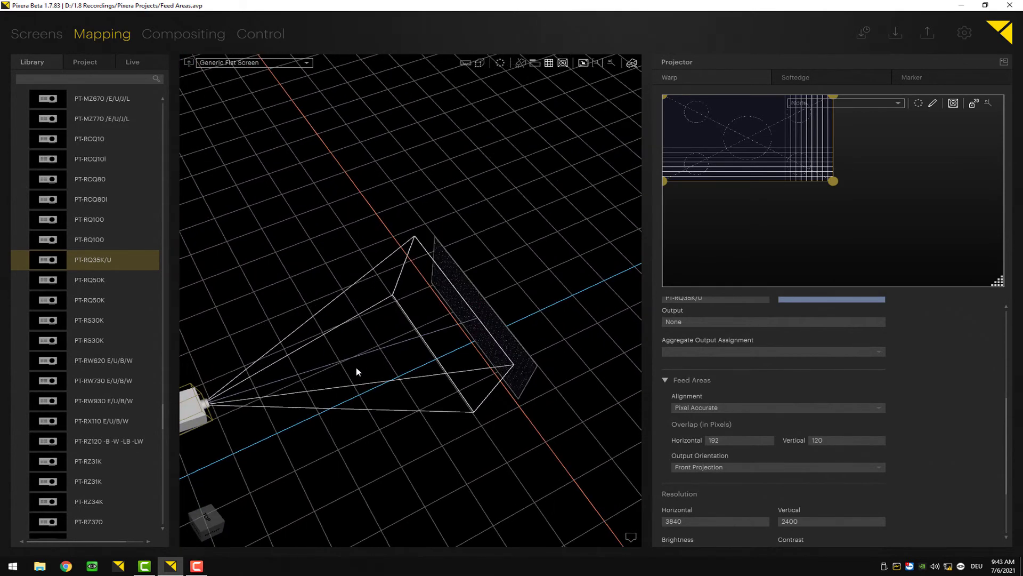
middle_drag(334, 439, 476, 283)
right_drag(476, 283, 453, 312)
Step: Choose Perspective alignment, compare it with None (Original Screen Object), then return to Perspective
click(713, 407)
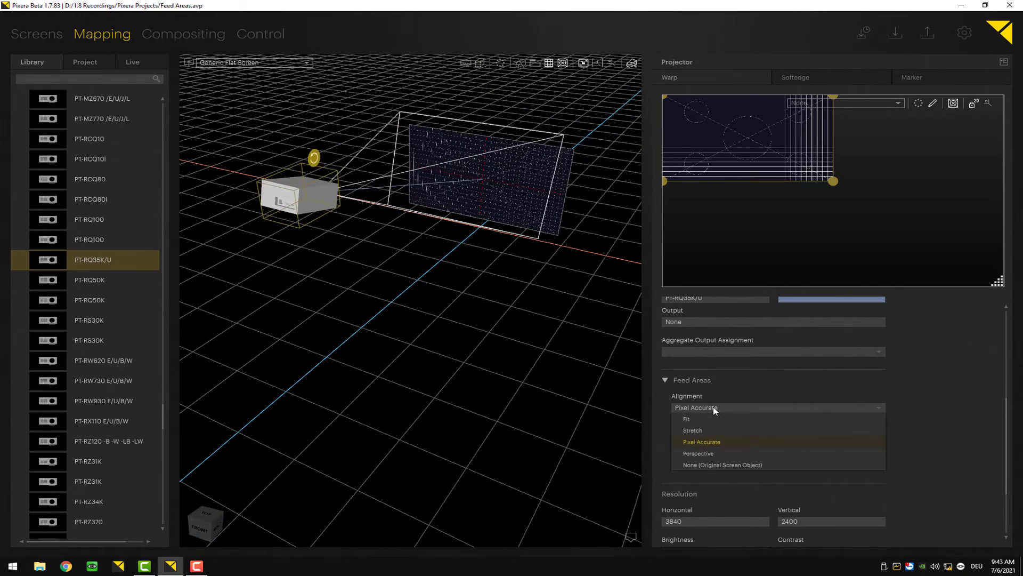
click(699, 452)
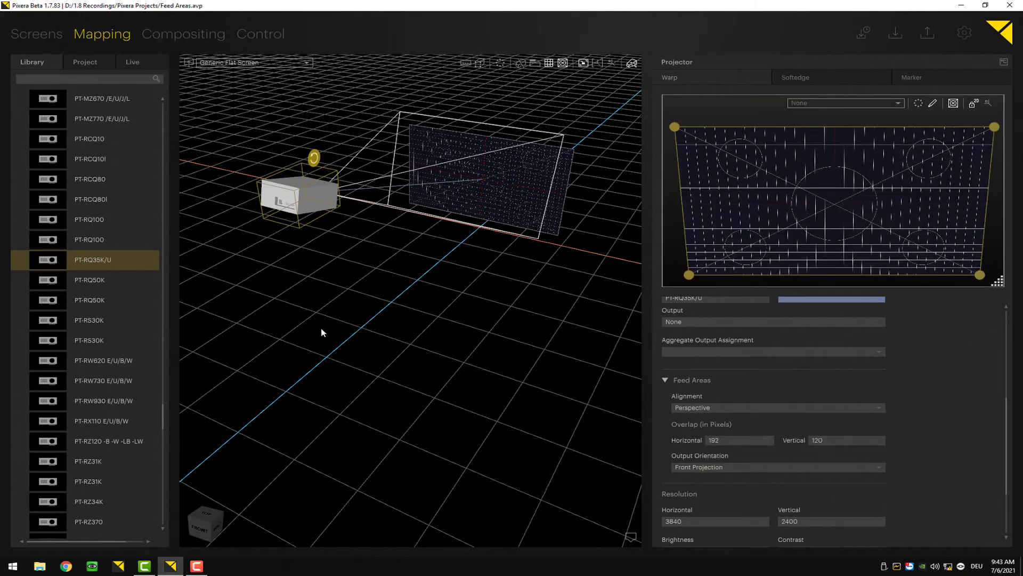
right_drag(292, 290, 319, 310)
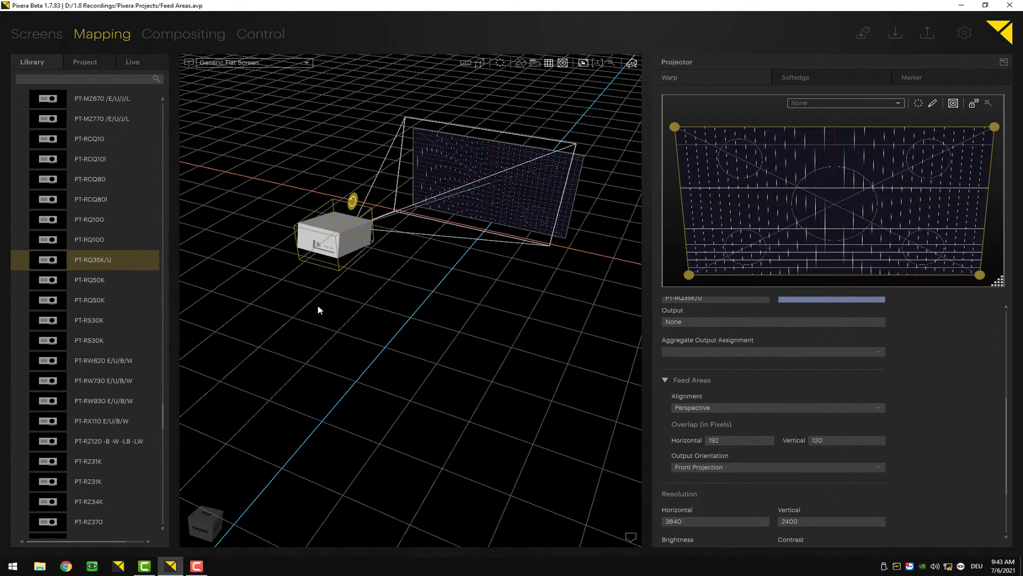
click(699, 408)
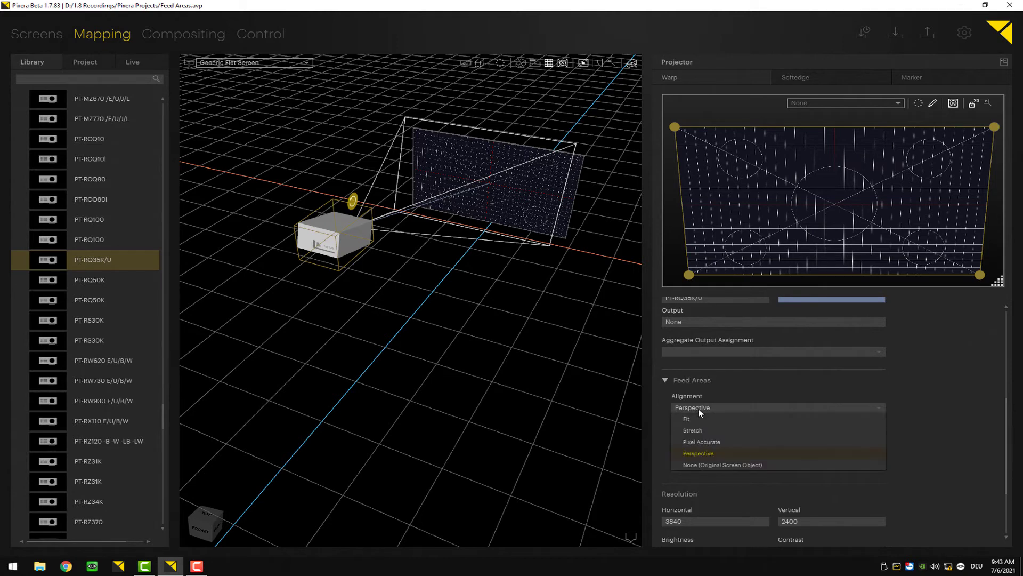
click(708, 464)
click(693, 409)
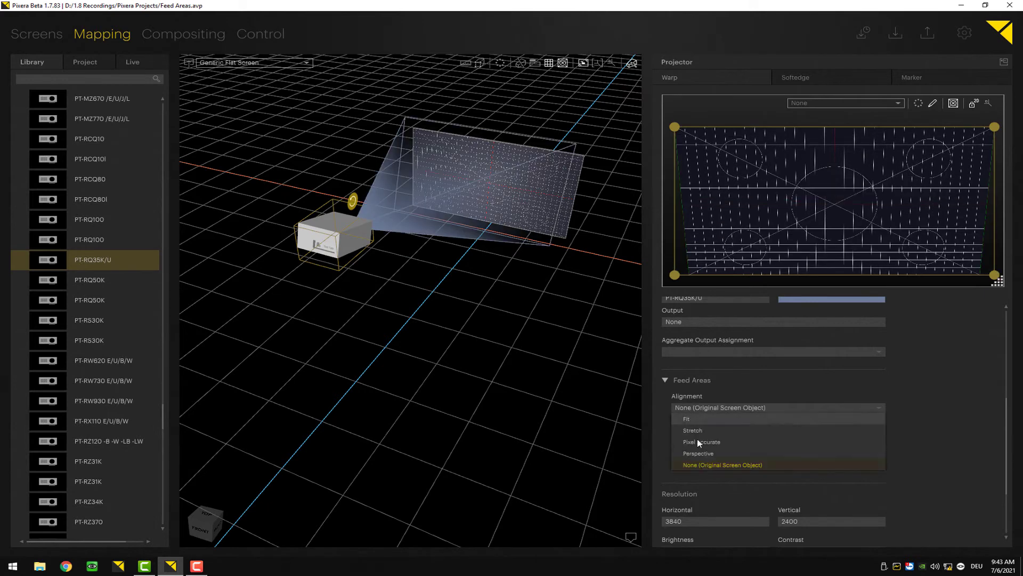
click(698, 454)
click(702, 408)
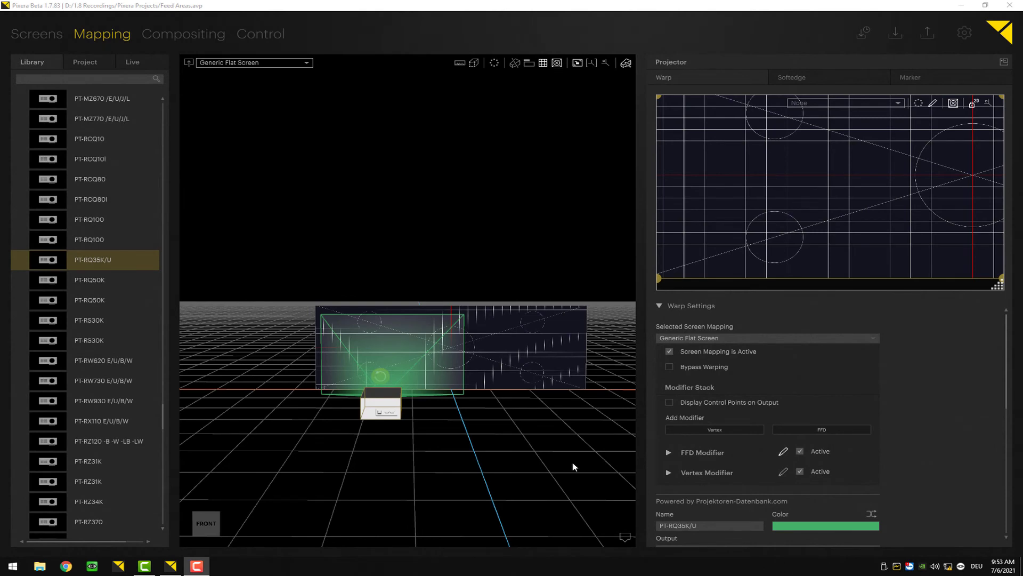
Step: Nudge the projector slightly upward and check the screens workspace before returning to mapping
scroll(336, 324, down, 3)
middle_drag(342, 356, 404, 464)
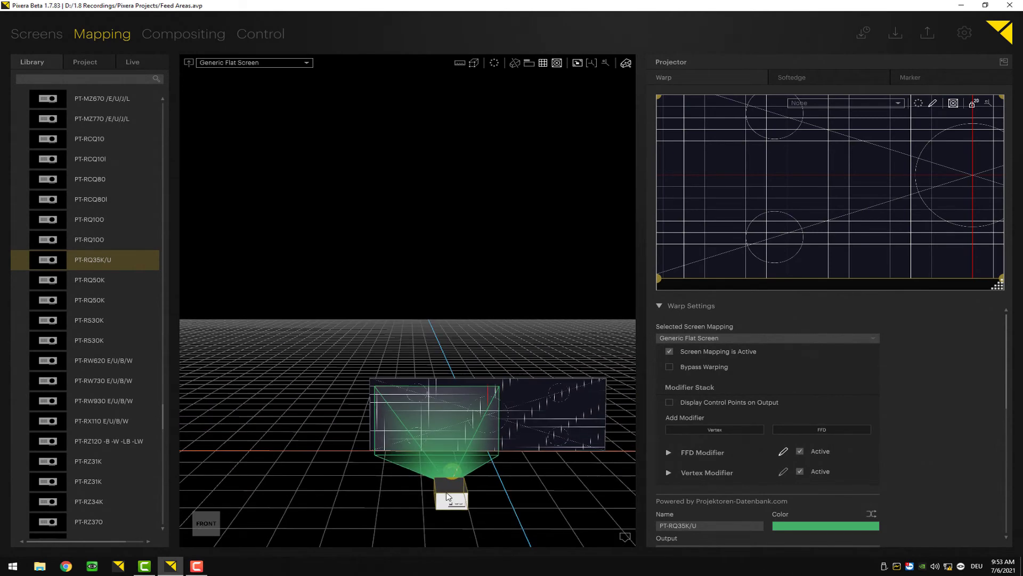
drag(445, 494, 442, 482)
click(37, 35)
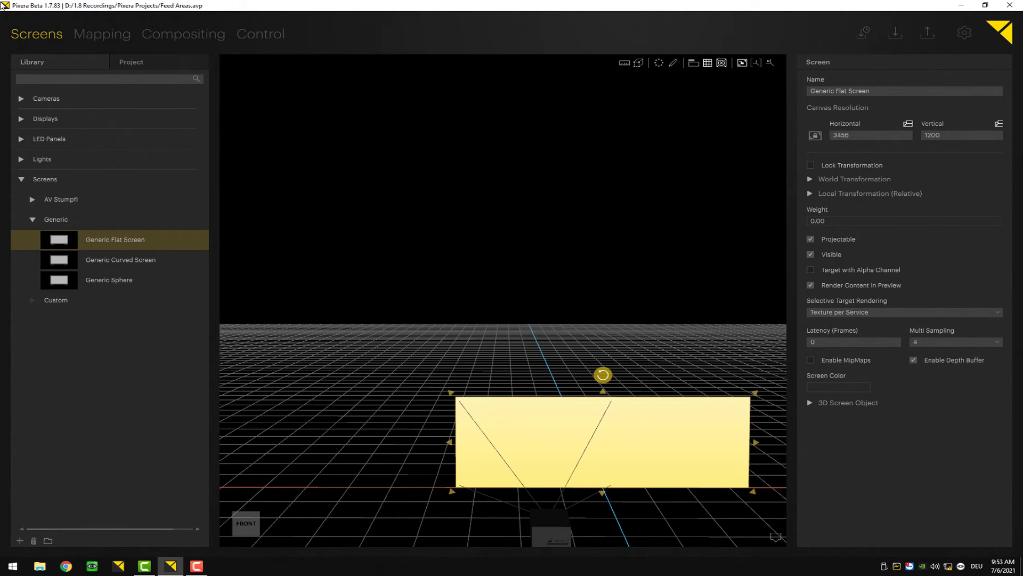
click(109, 38)
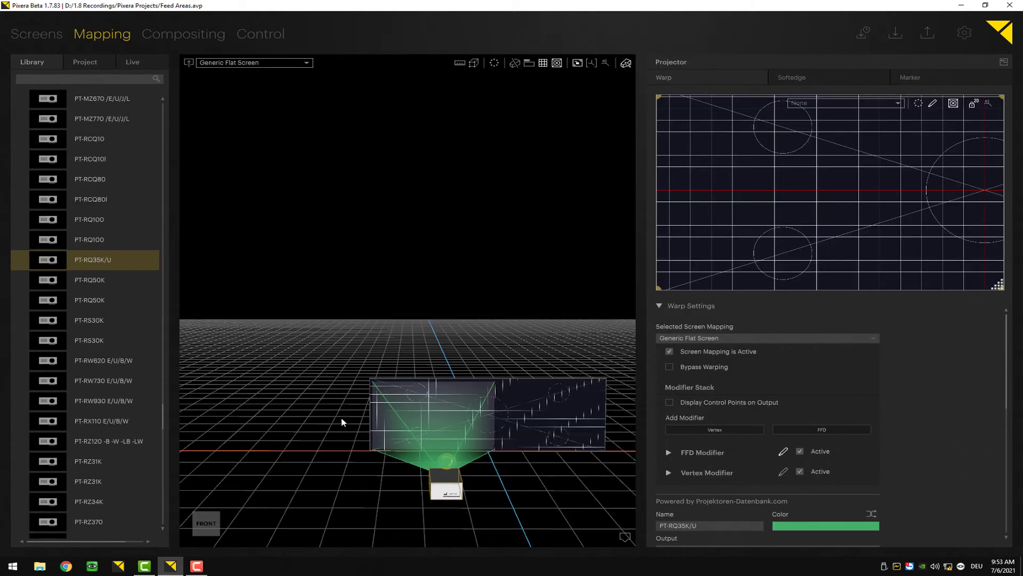
Step: Bring up the Feed Areas section, showing None alignment and 192 × 120 overlap
scroll(352, 405, down, 3)
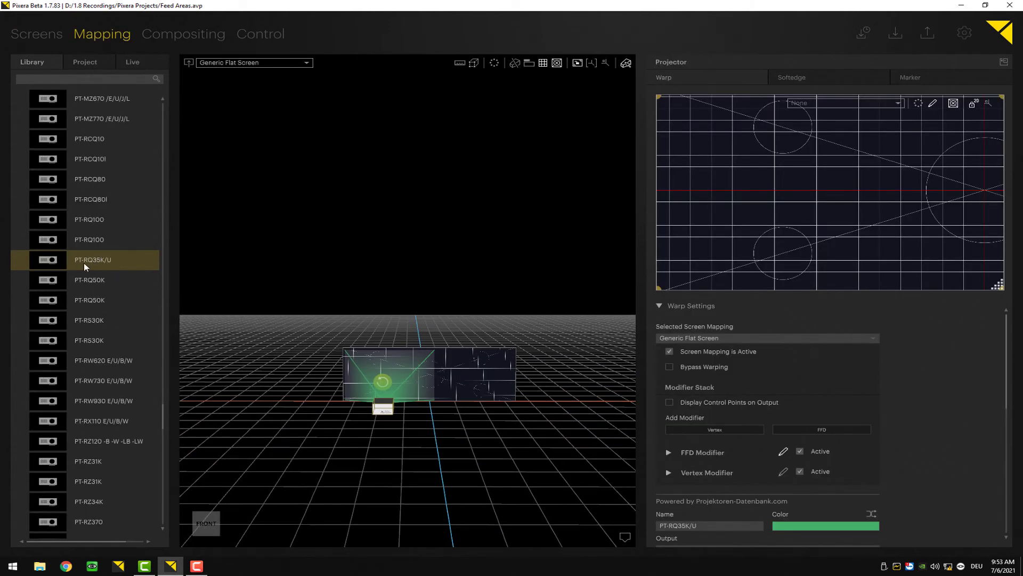
scroll(901, 462, down, 2)
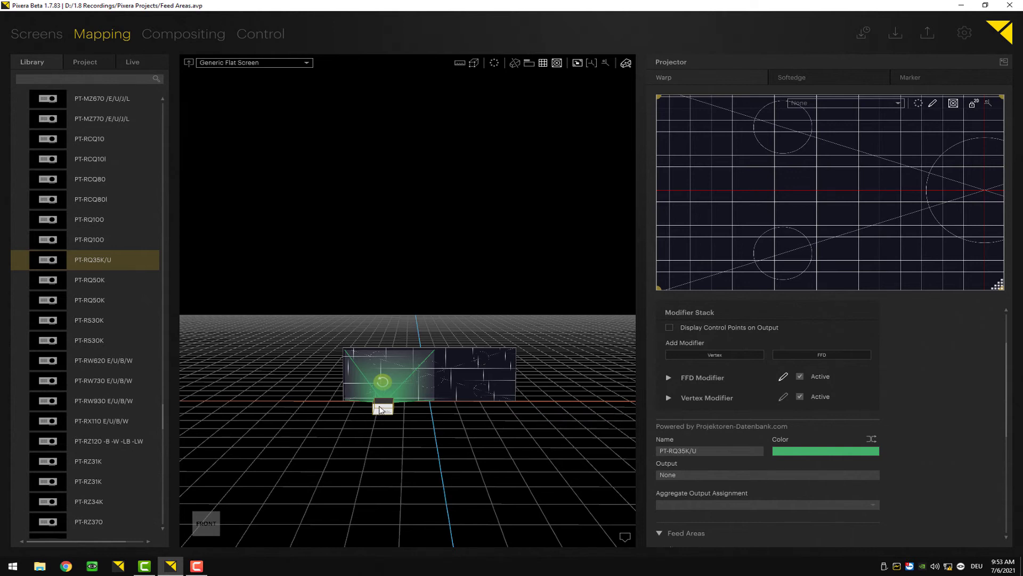
drag(382, 410, 381, 409)
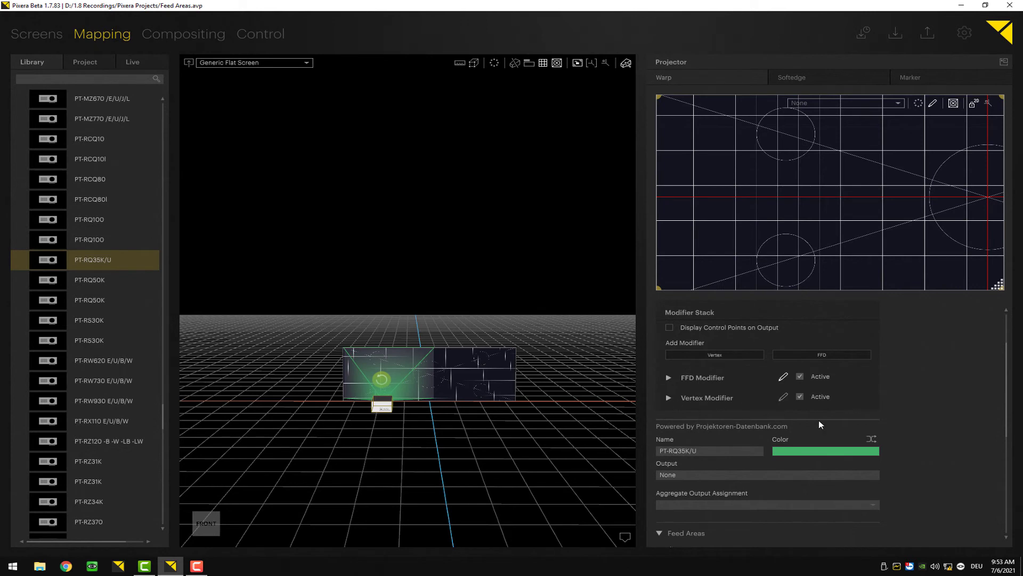
scroll(821, 421, down, 4)
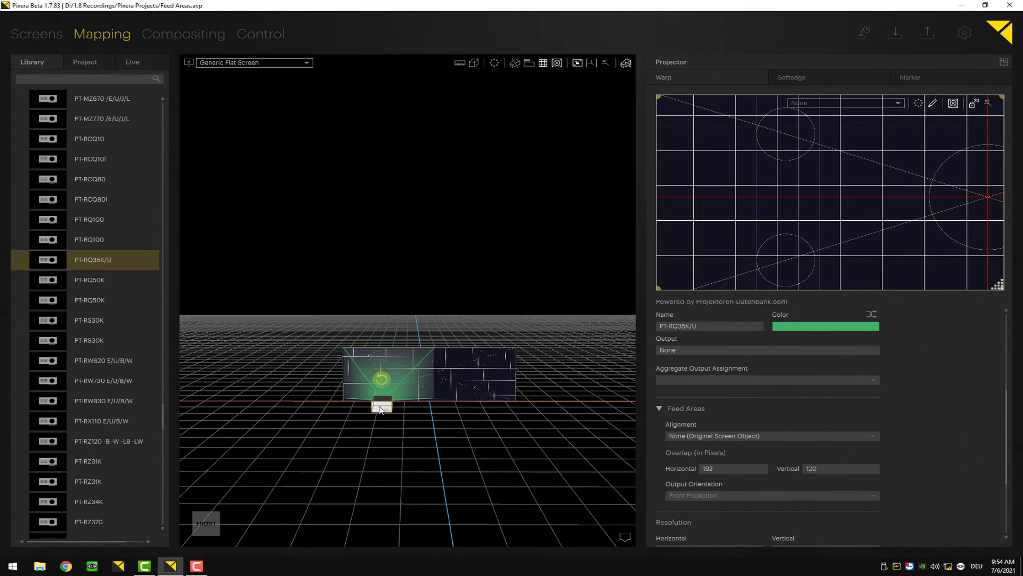
Step: In Auto Transform Selected Objects, preview the alignment and set Number of Objects to 2
click(492, 64)
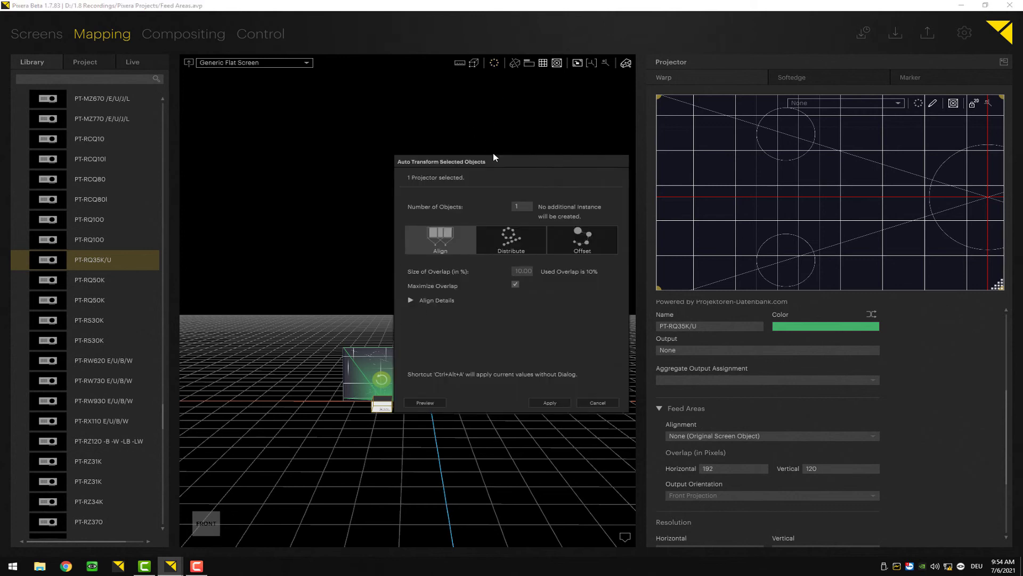
drag(493, 158, 154, 136)
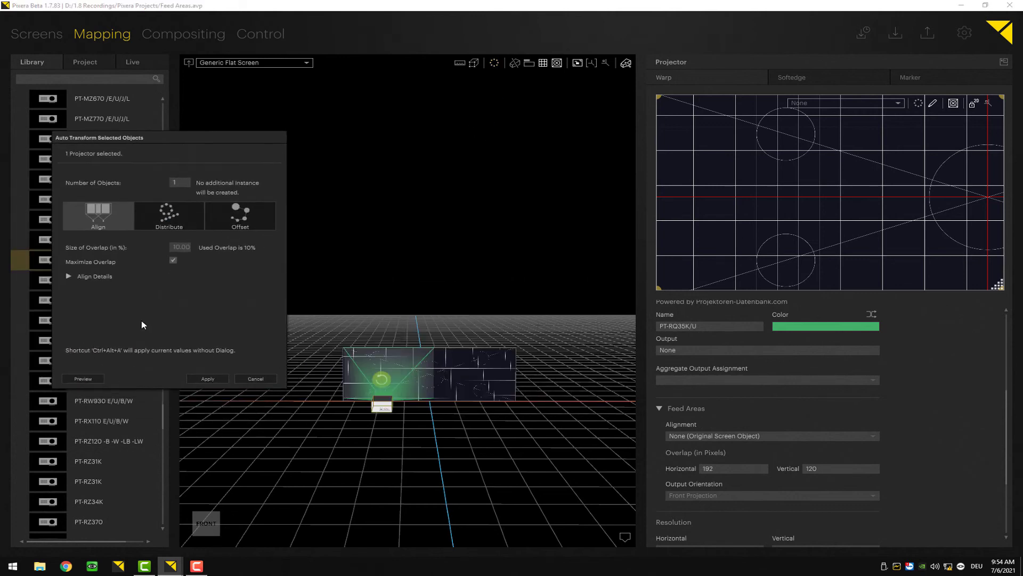
click(83, 379)
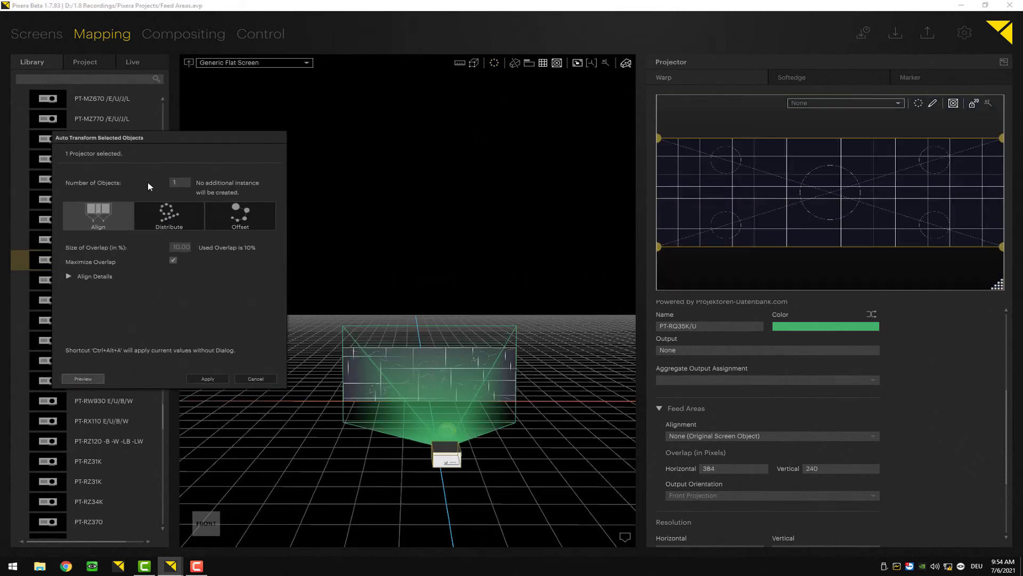
double_click(180, 183)
text(2)
key(Return)
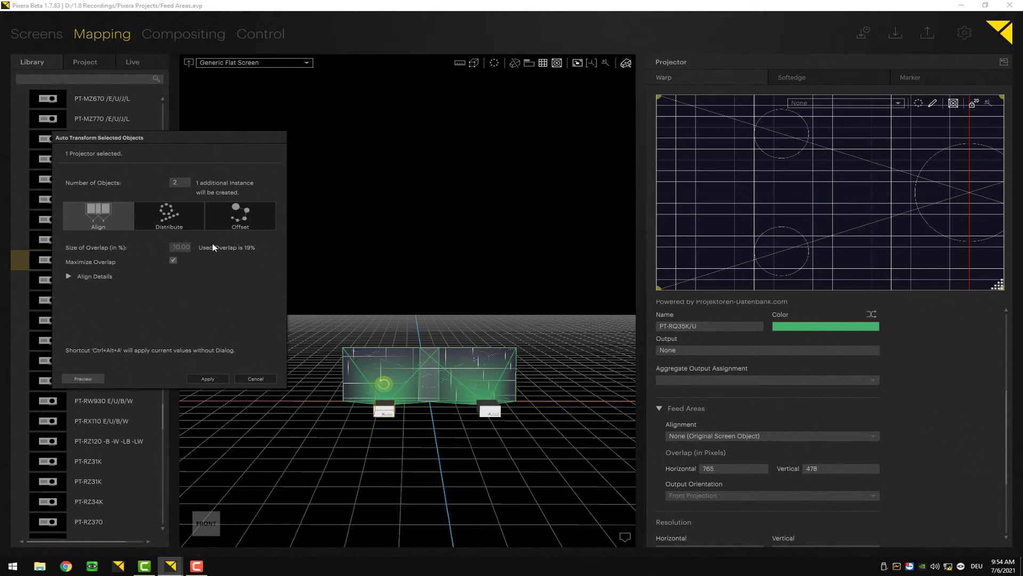
Step: Disable Maximize Overlap and apply a 20% overlap, giving 768 × 480 overlap pixels
click(174, 261)
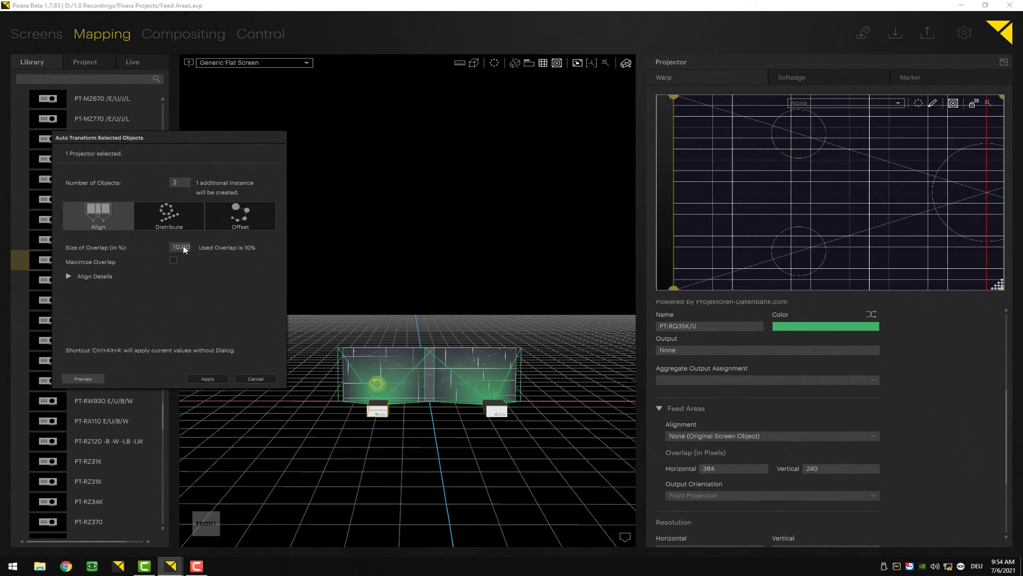
scroll(184, 249, up, 15)
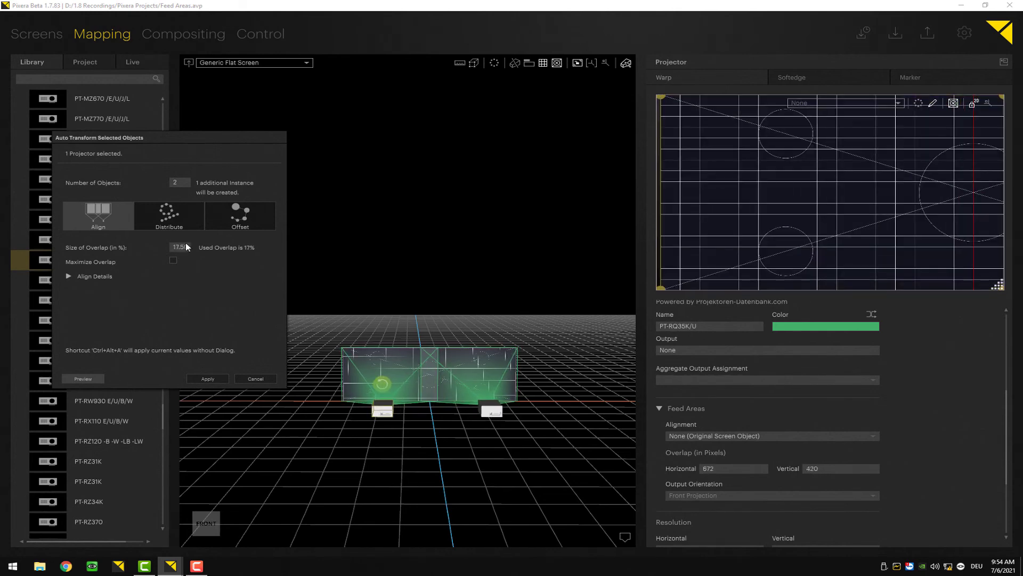
scroll(184, 246, up, 10)
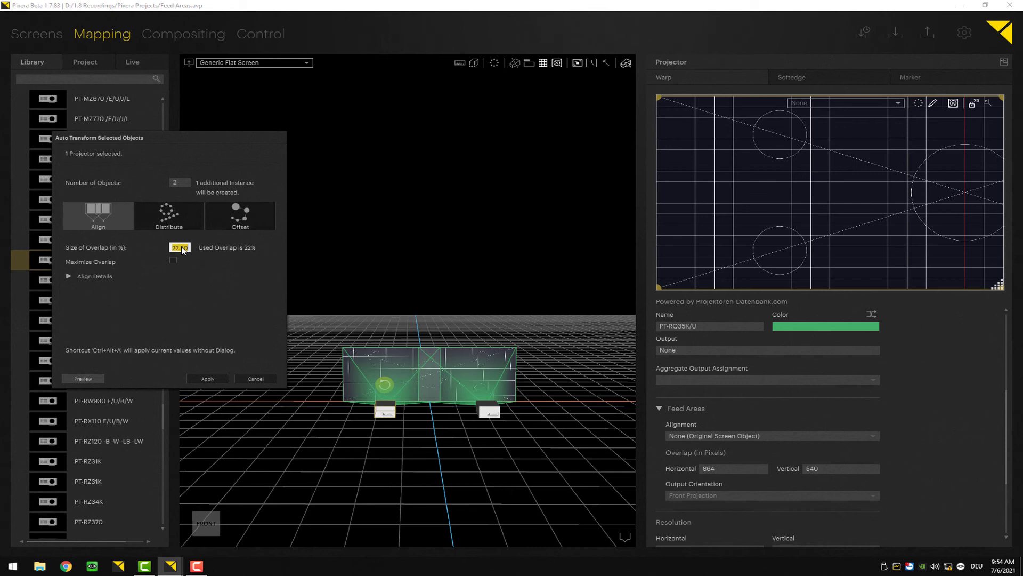
scroll(183, 247, down, 5)
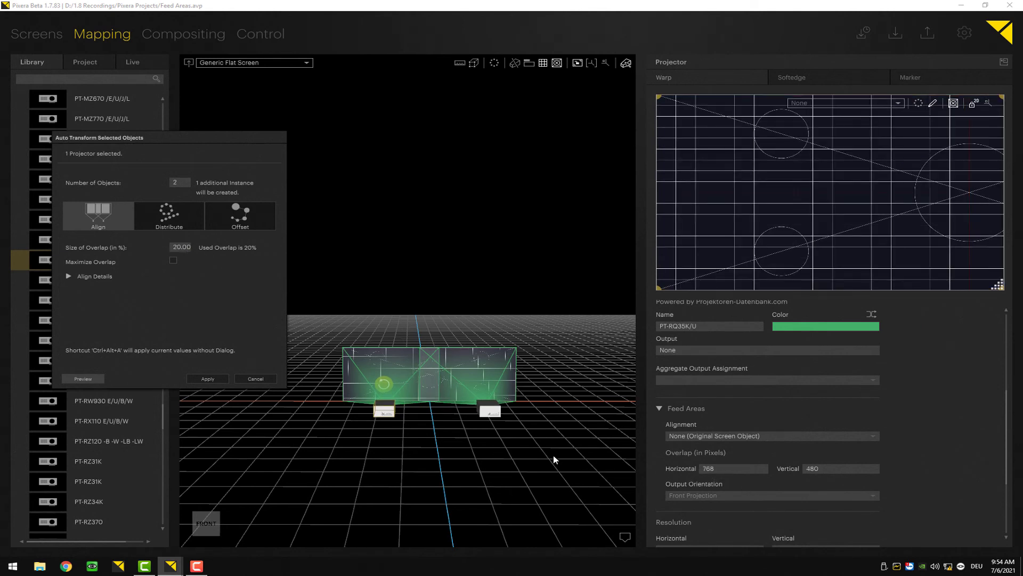
click(207, 379)
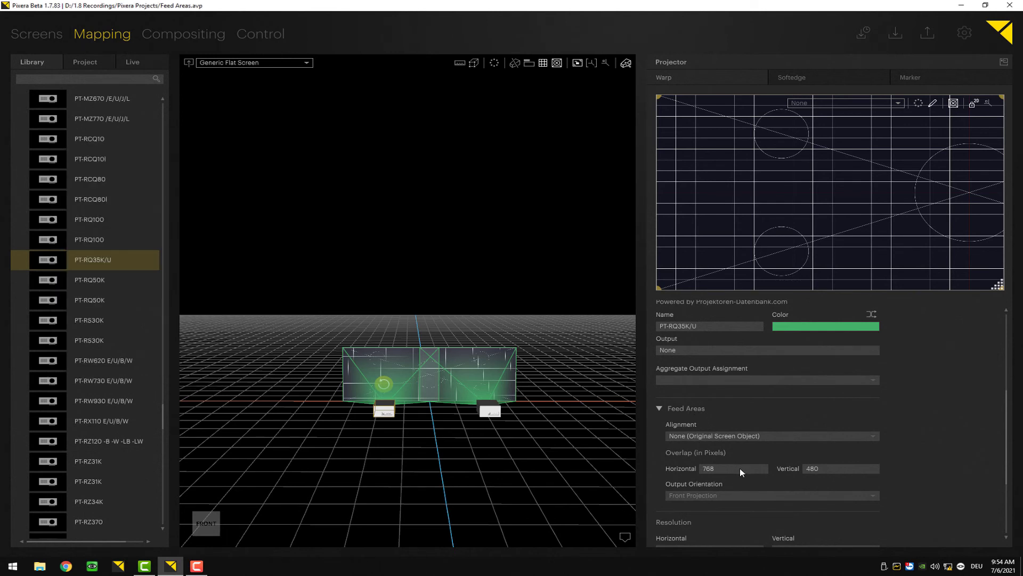
Step: Select both projectors and set their Feed Areas alignment to Fit
drag(534, 437, 302, 356)
scroll(762, 452, down, 5)
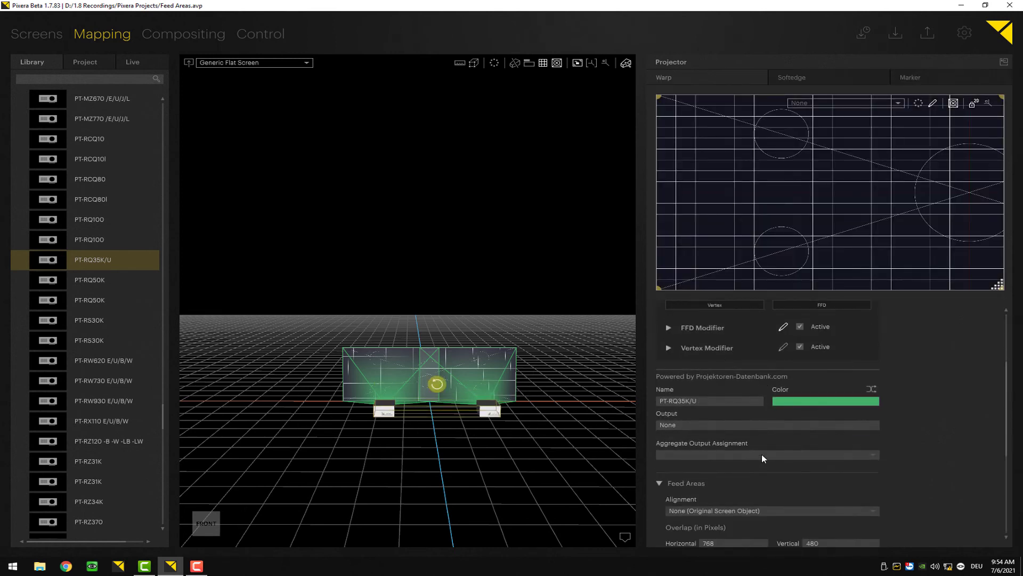
scroll(762, 459, down, 1)
click(731, 486)
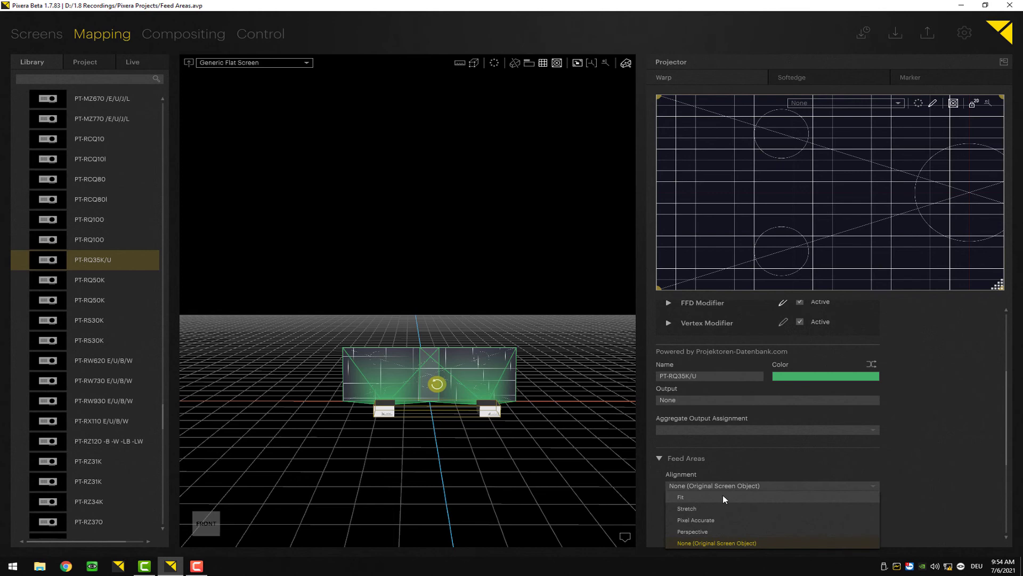
click(723, 496)
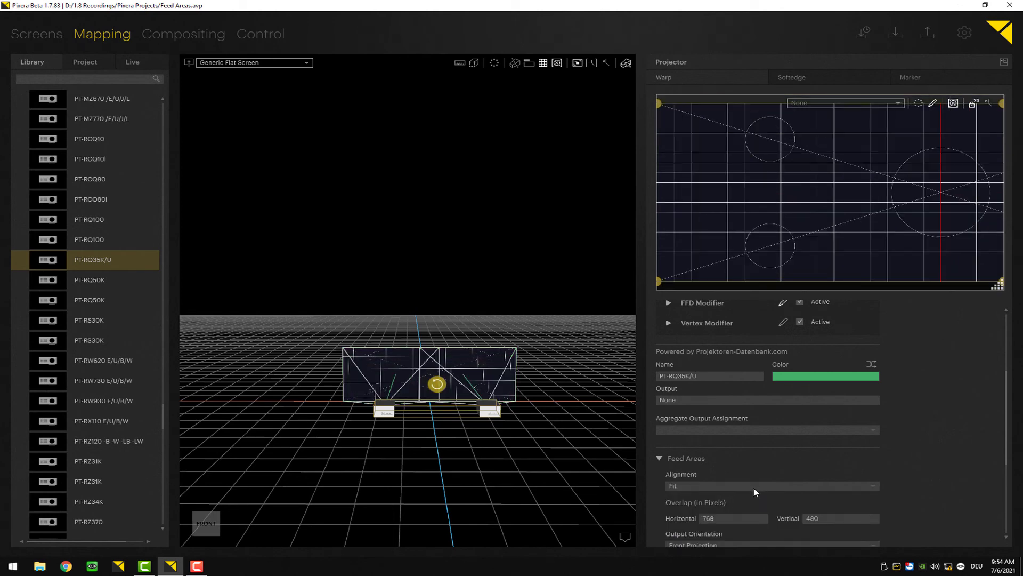
Step: Try Stretch and Pixel Accurate alignments, then settle on Perspective
scroll(411, 415, up, 2)
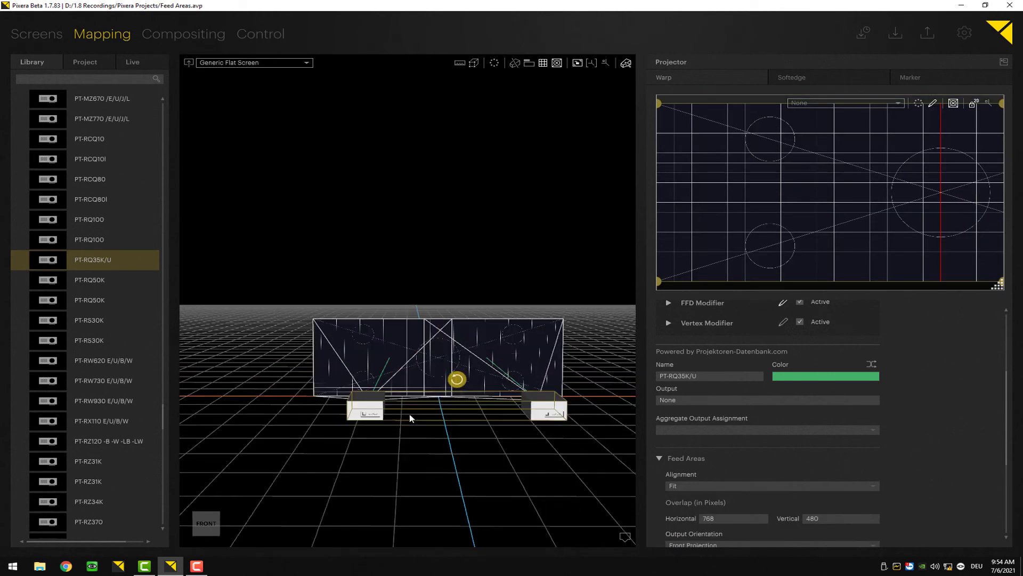
click(737, 486)
click(736, 503)
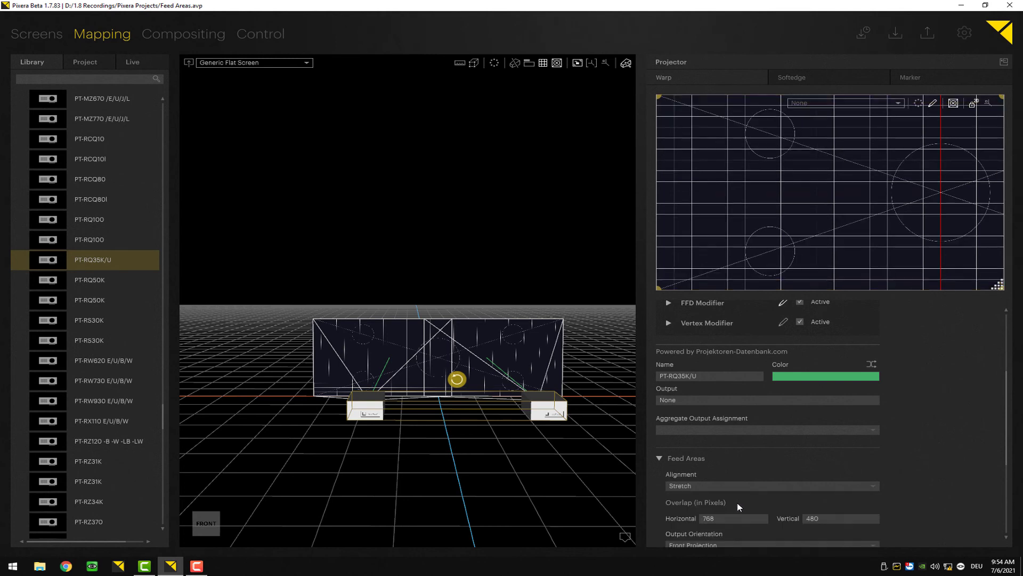
click(727, 488)
click(725, 519)
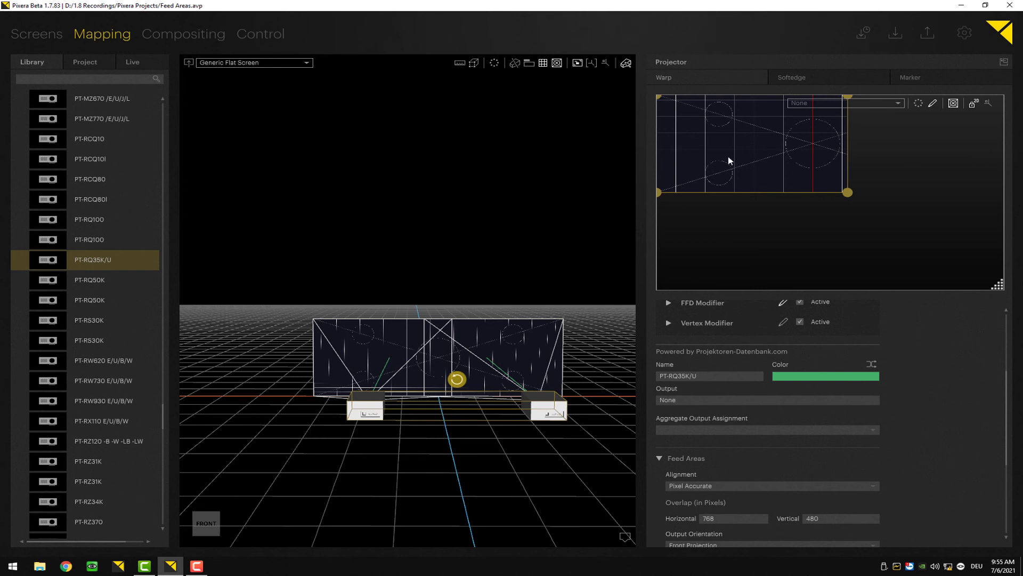
click(744, 486)
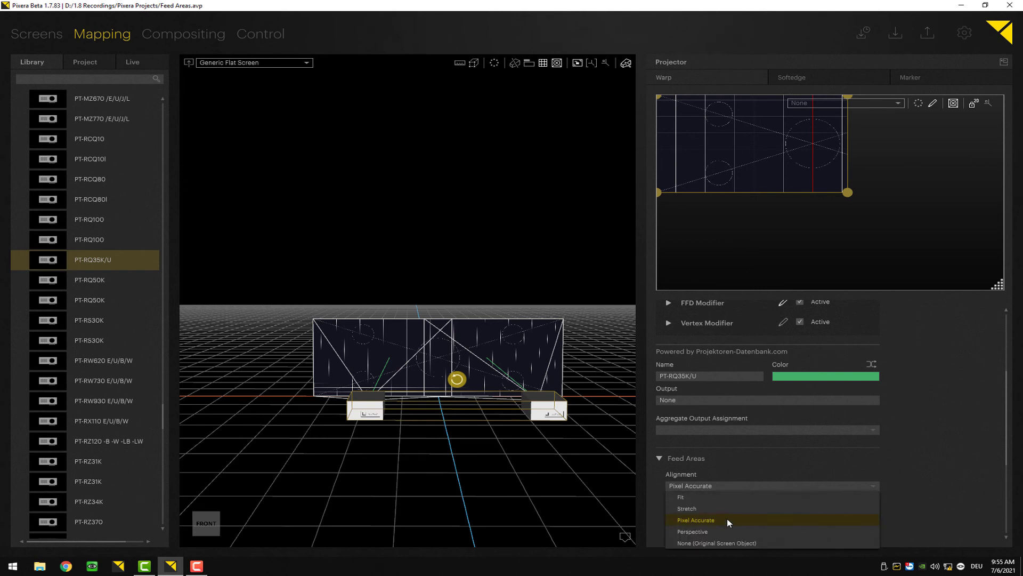
click(725, 531)
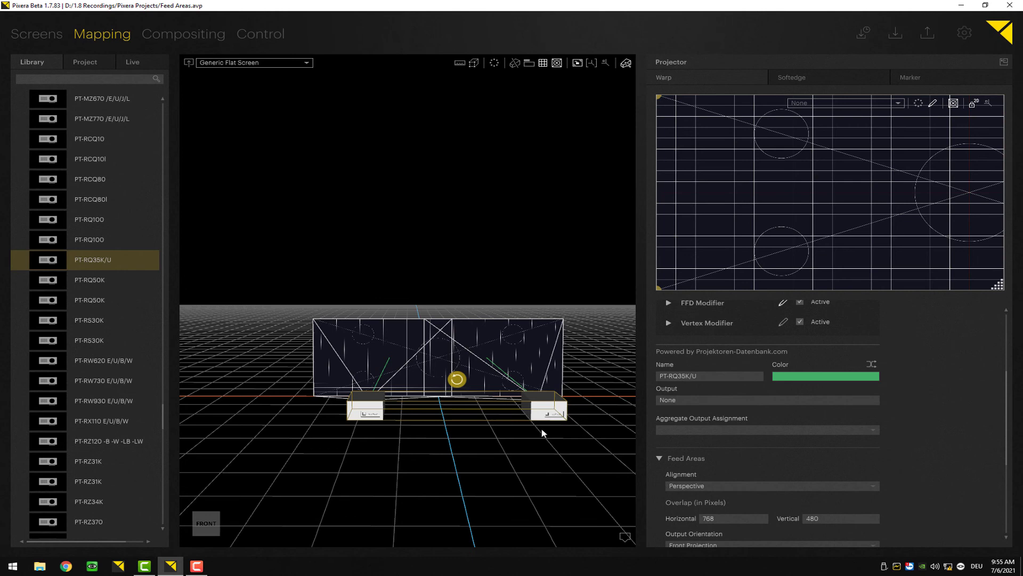
Step: Raise both projectors higher above the floor and screen
right_drag(303, 405, 480, 408)
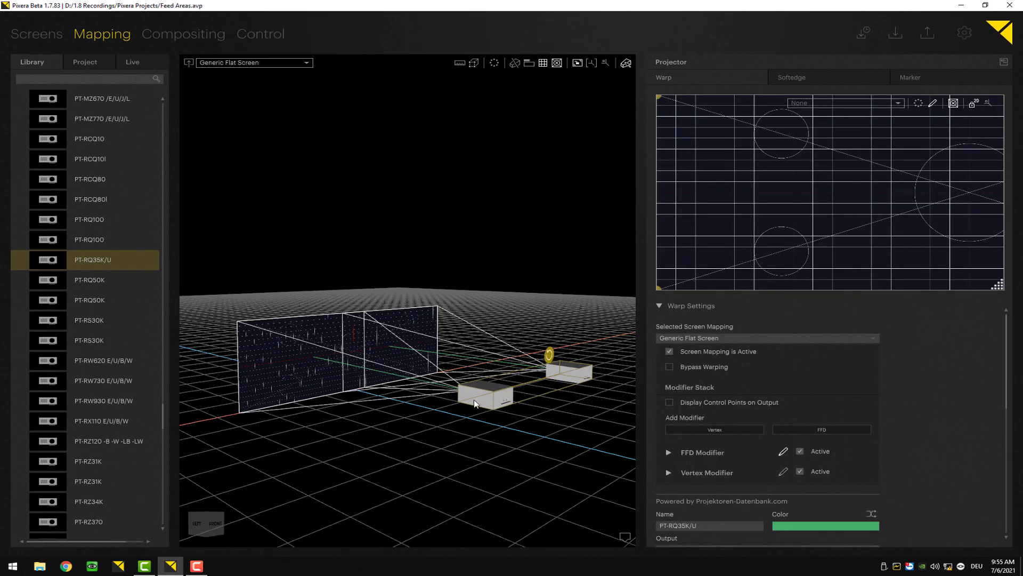
drag(480, 395, 516, 319)
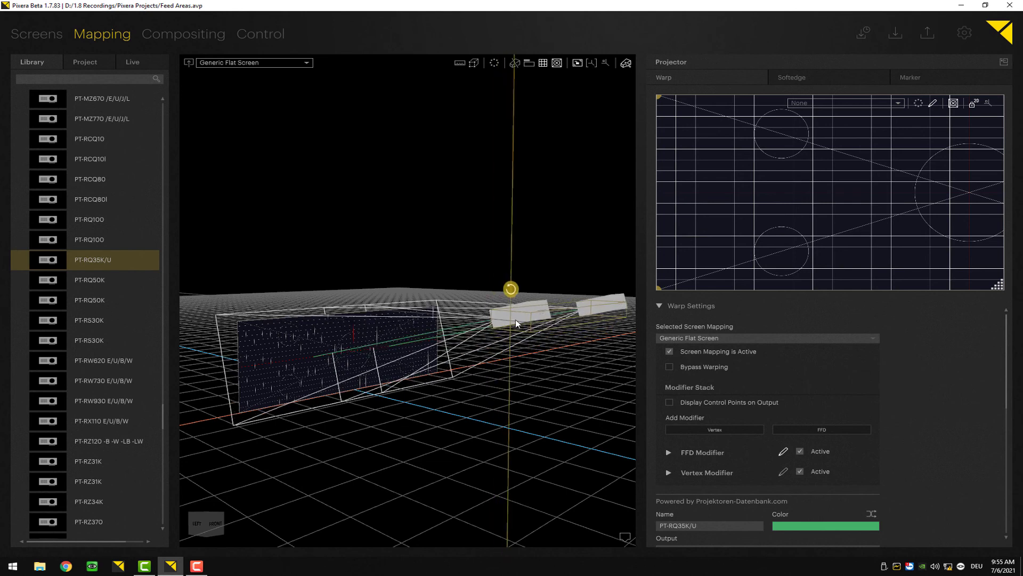
right_drag(525, 394, 366, 418)
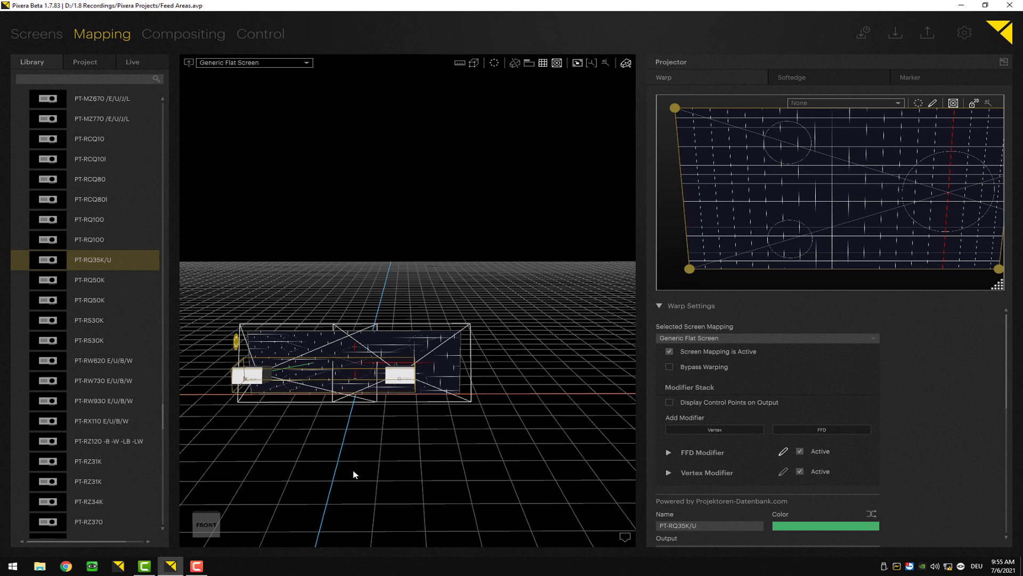
right_drag(355, 465, 366, 435)
scroll(756, 459, down, 8)
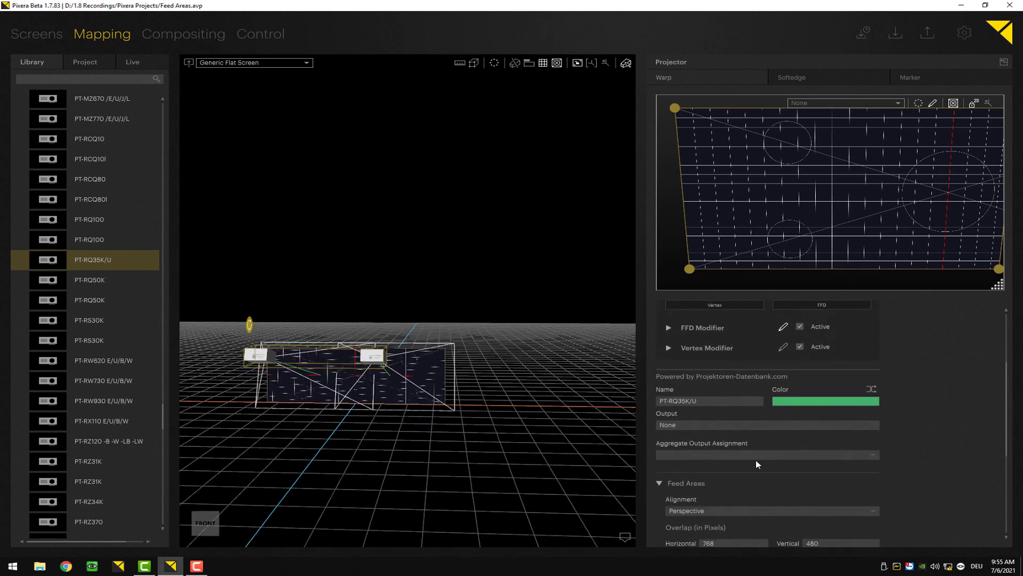
scroll(756, 463, down, 1)
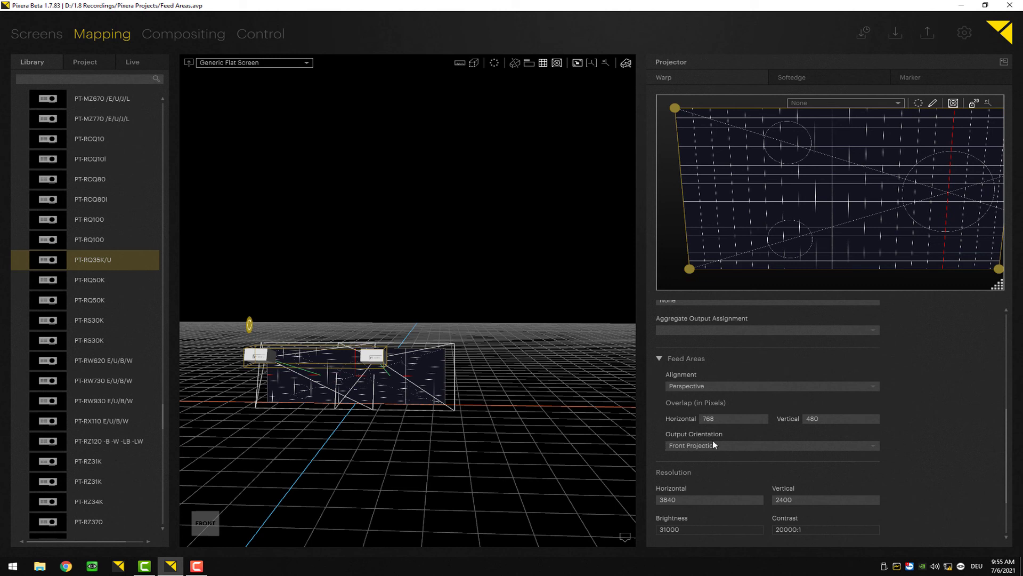
click(725, 447)
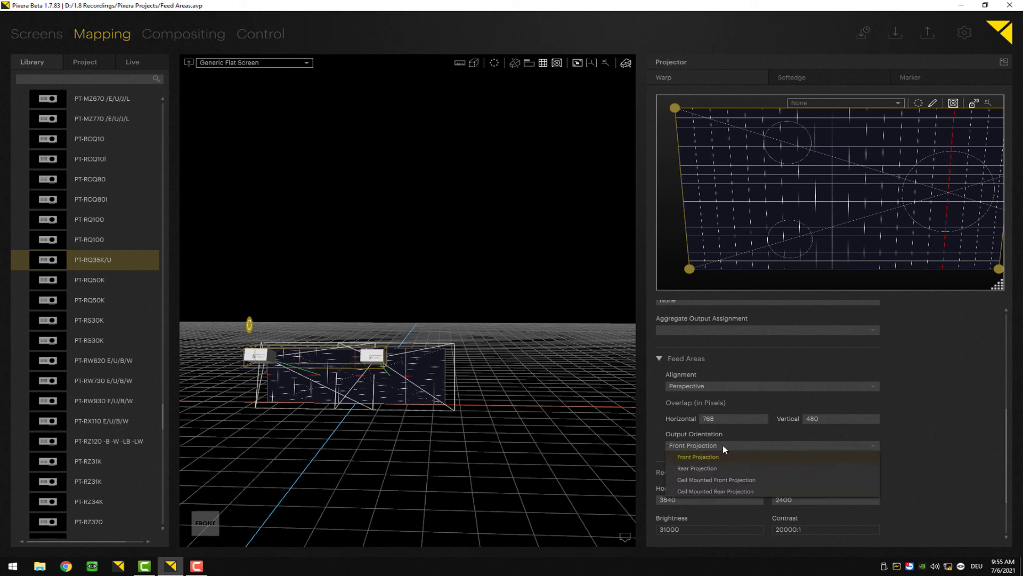
click(702, 467)
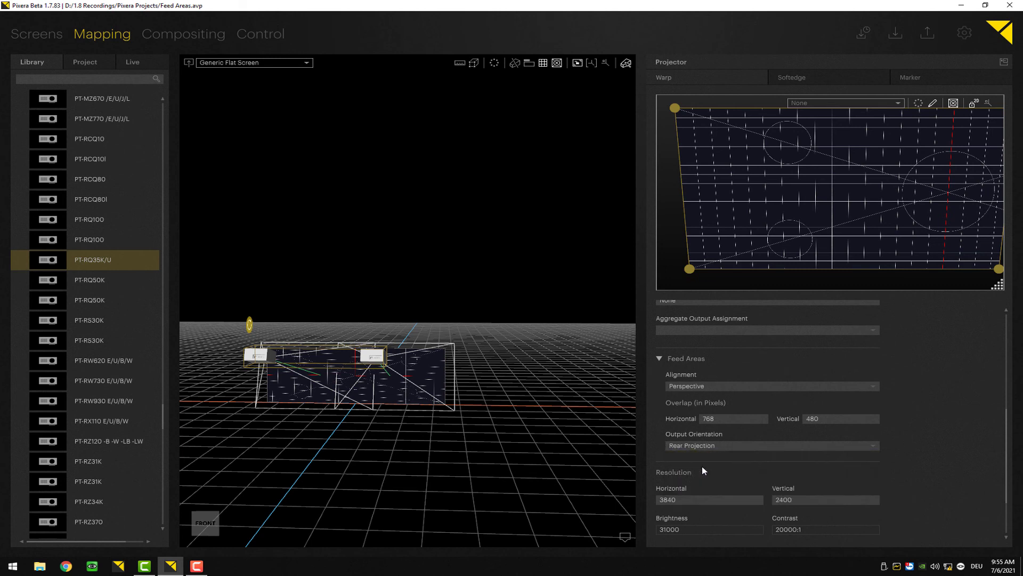
click(707, 452)
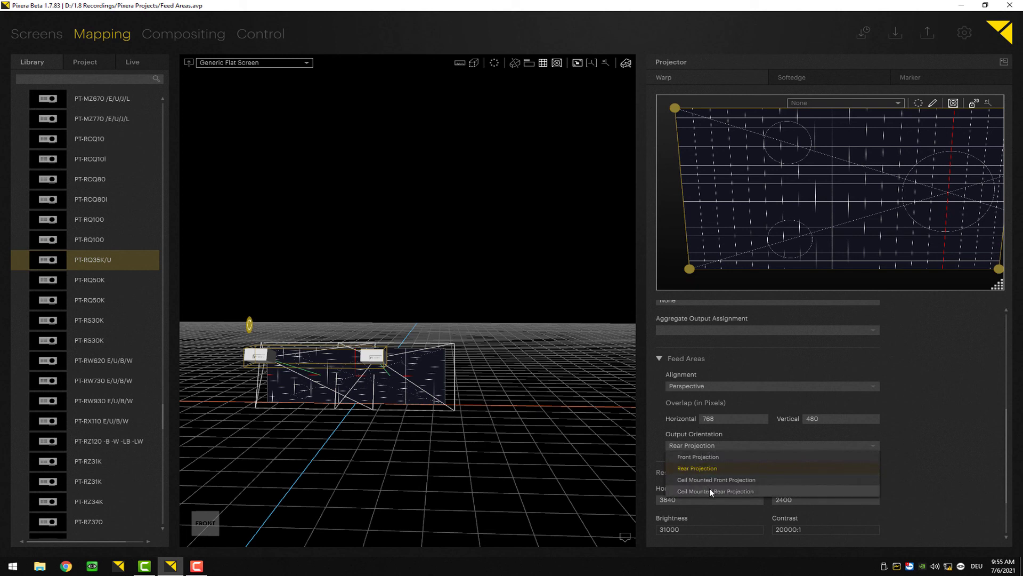
click(692, 457)
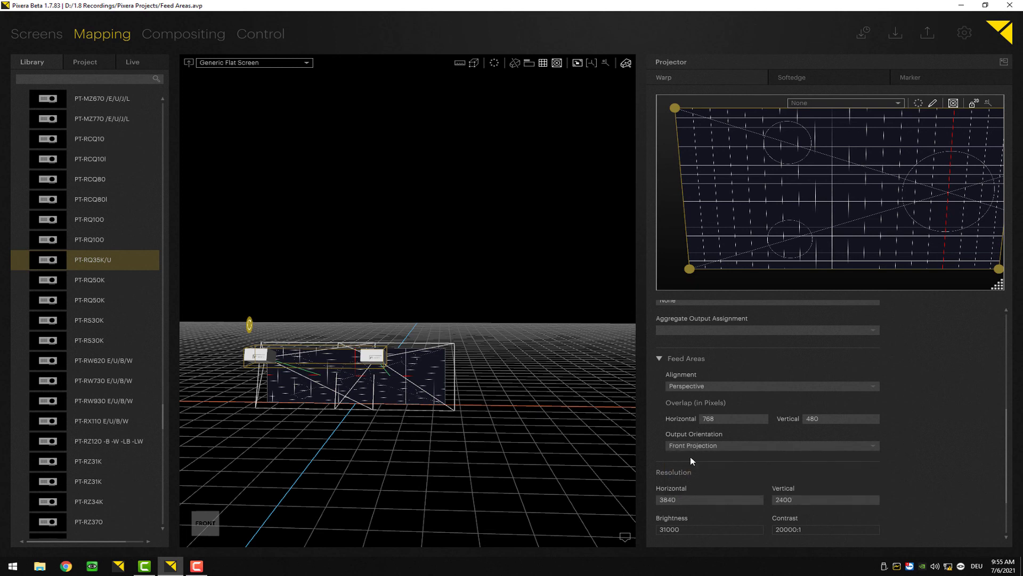